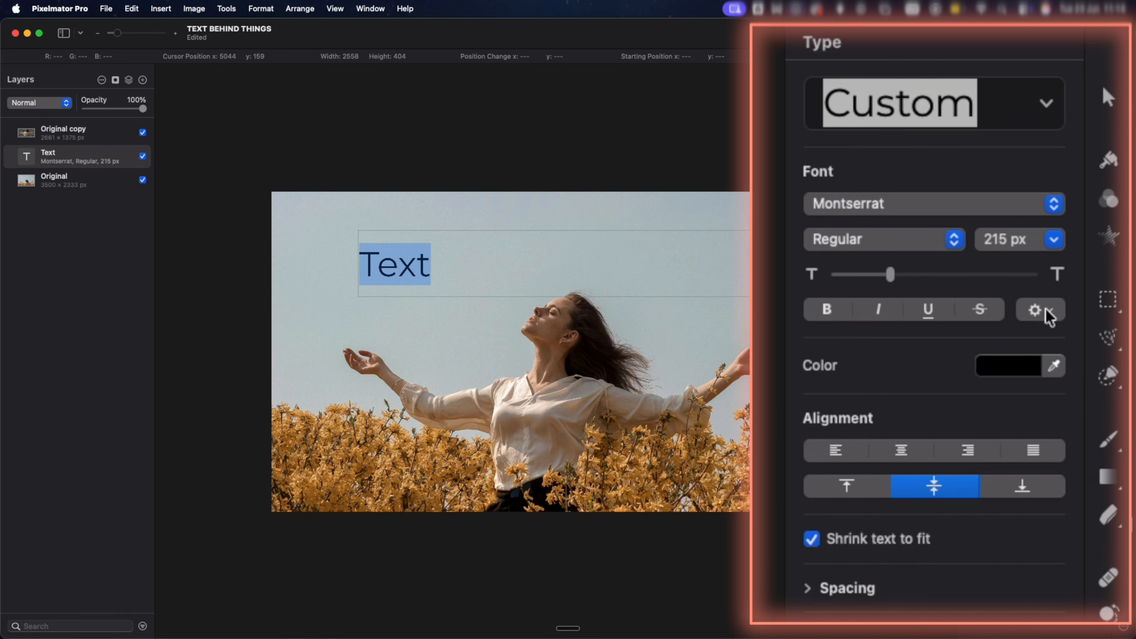
Try widening the selected text's character spacing to 49% in the advanced type options.
click(1048, 310)
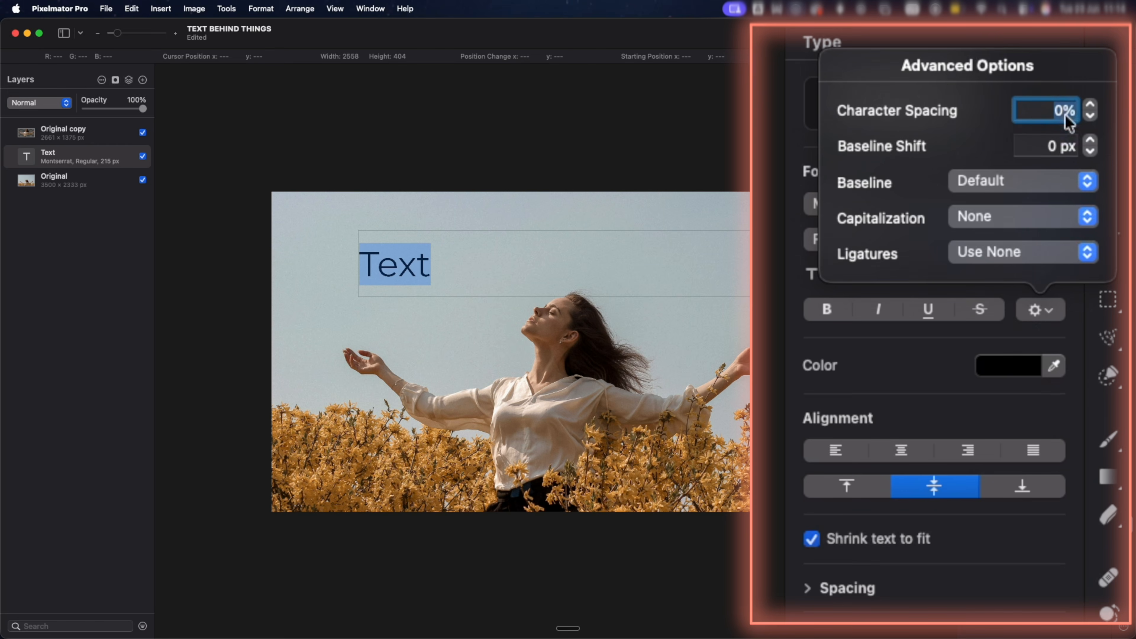
text(49)
key(Return)
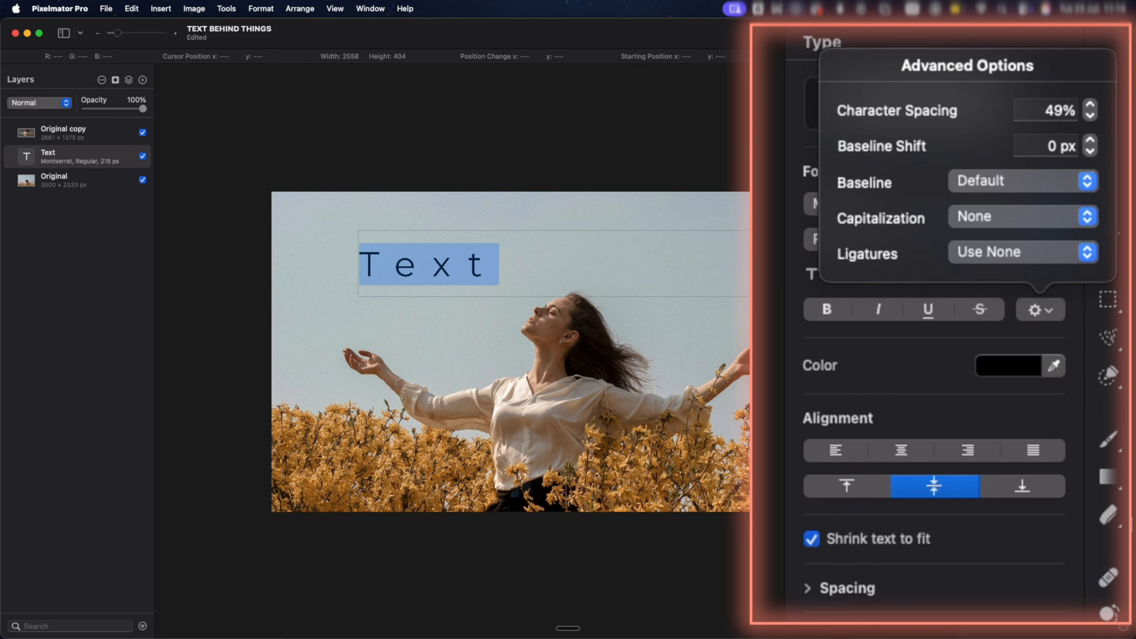
Try tightening the character spacing to -24%, and reset it to 0%.
click(1090, 116)
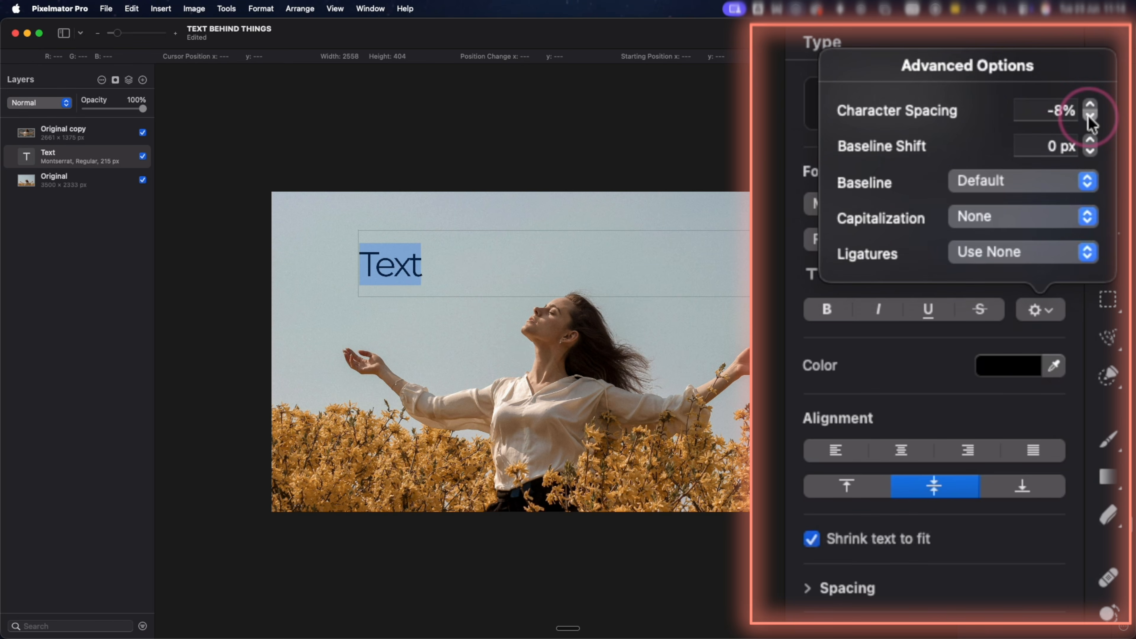
click(1089, 115)
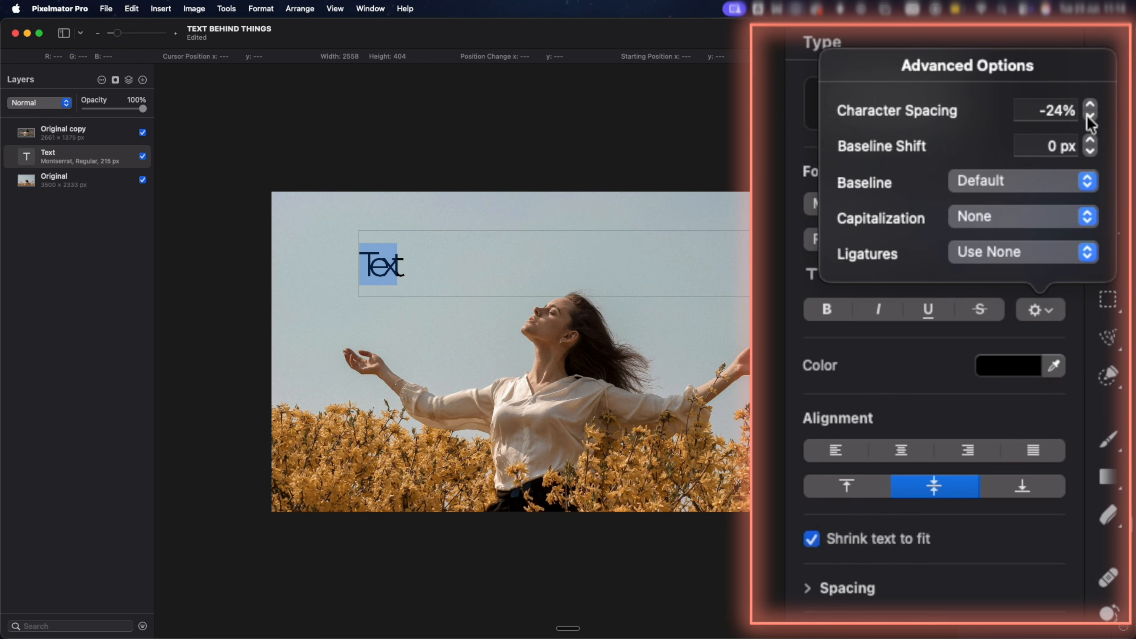
click(1070, 111)
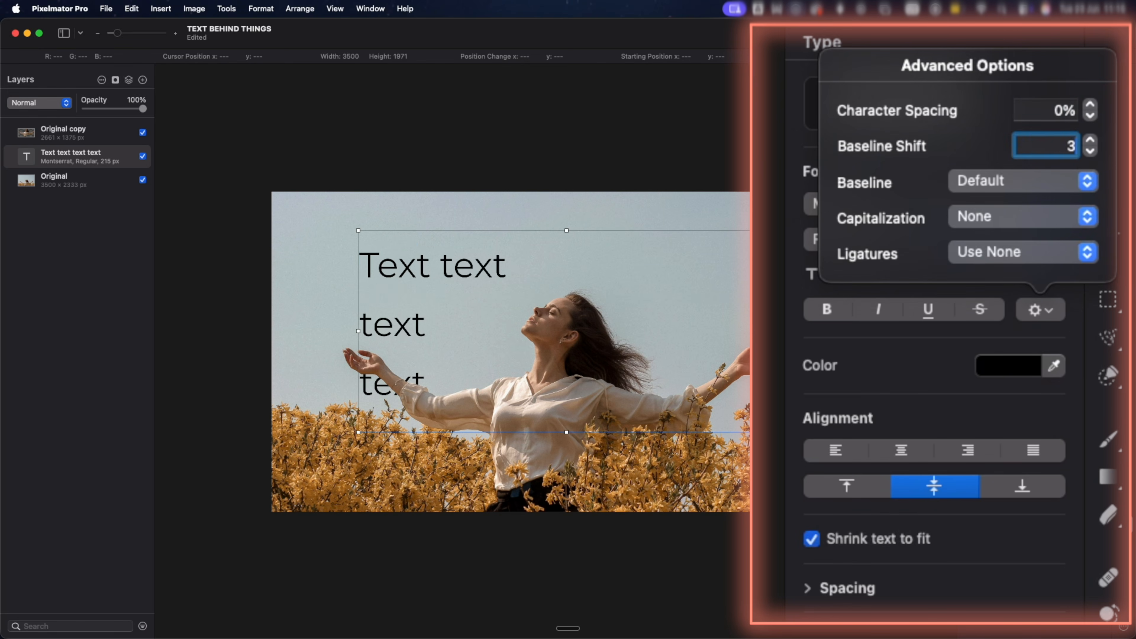
text(0)
key(Return)
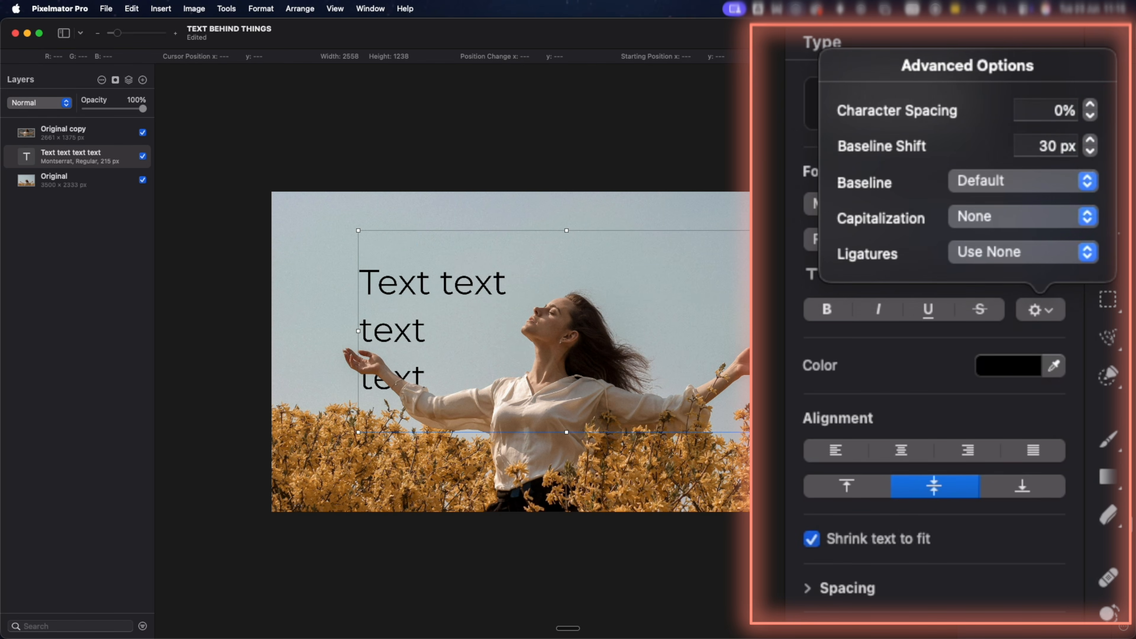
Set the baseline shift to 127 px and format the x of the first line's second word as superscript.
click(1043, 147)
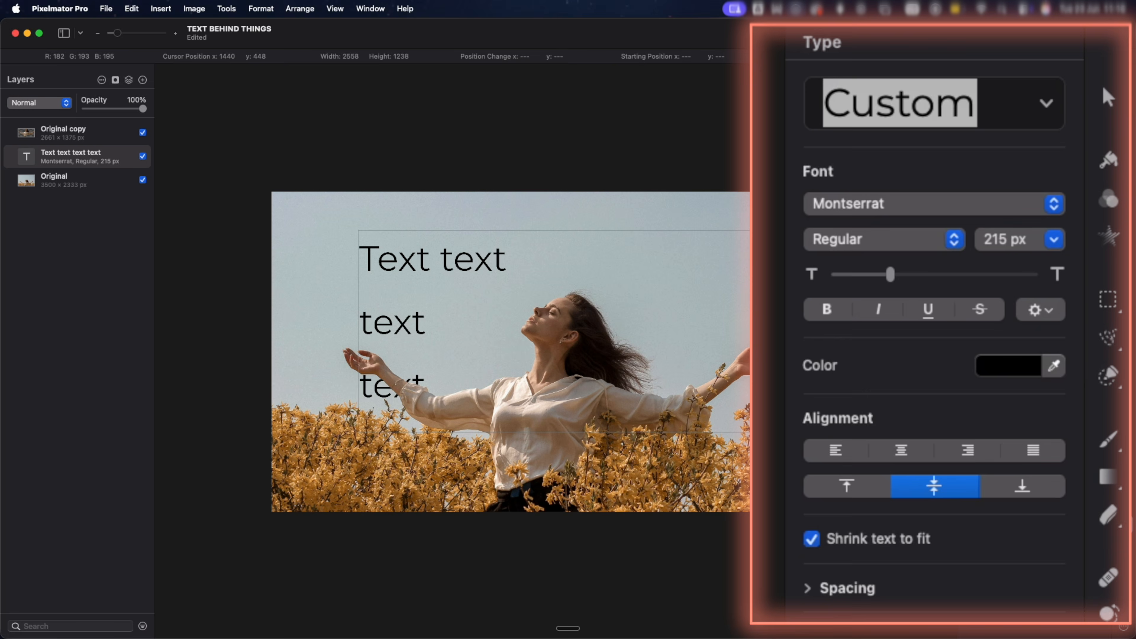
key(shift+Left)
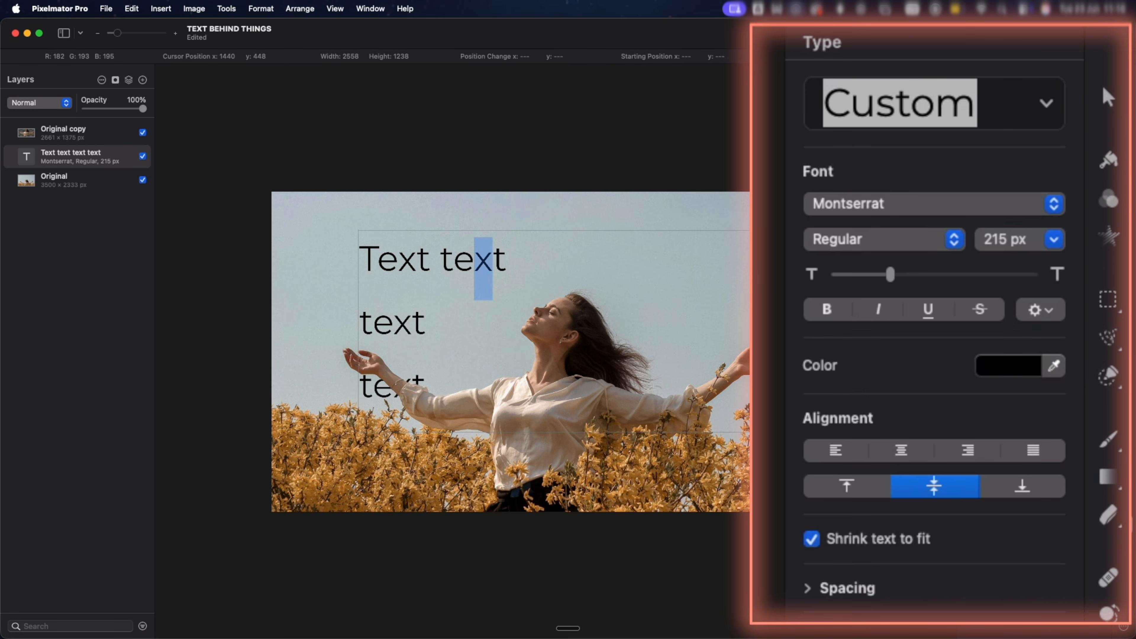
click(1036, 309)
click(1026, 183)
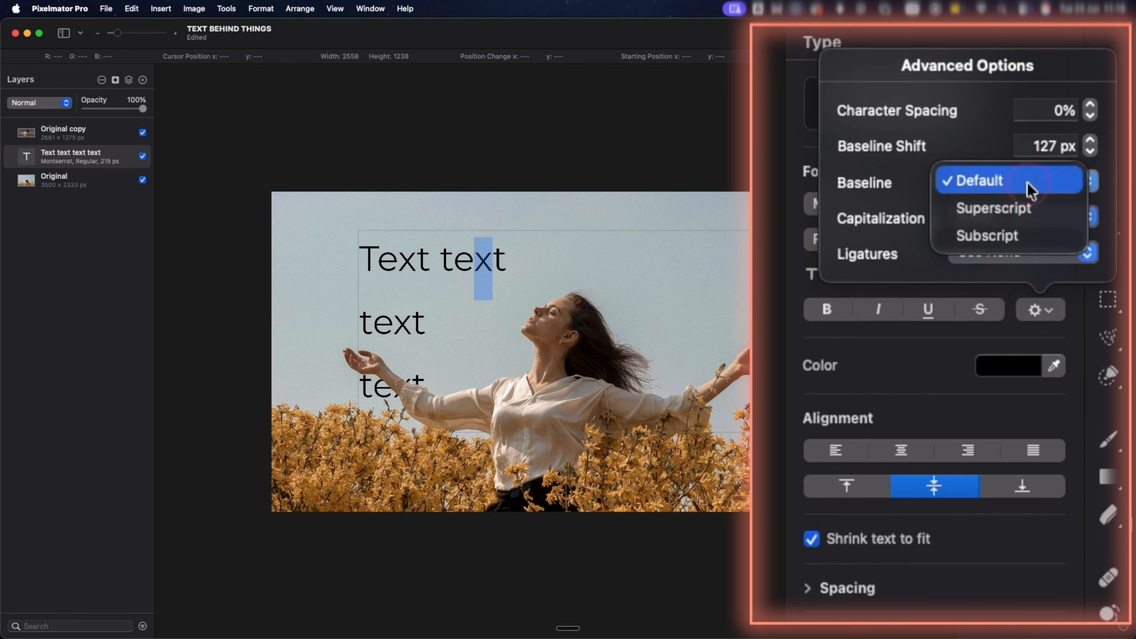
click(1028, 209)
Format the x of the first line's first word as subscript.
drag(399, 263, 414, 263)
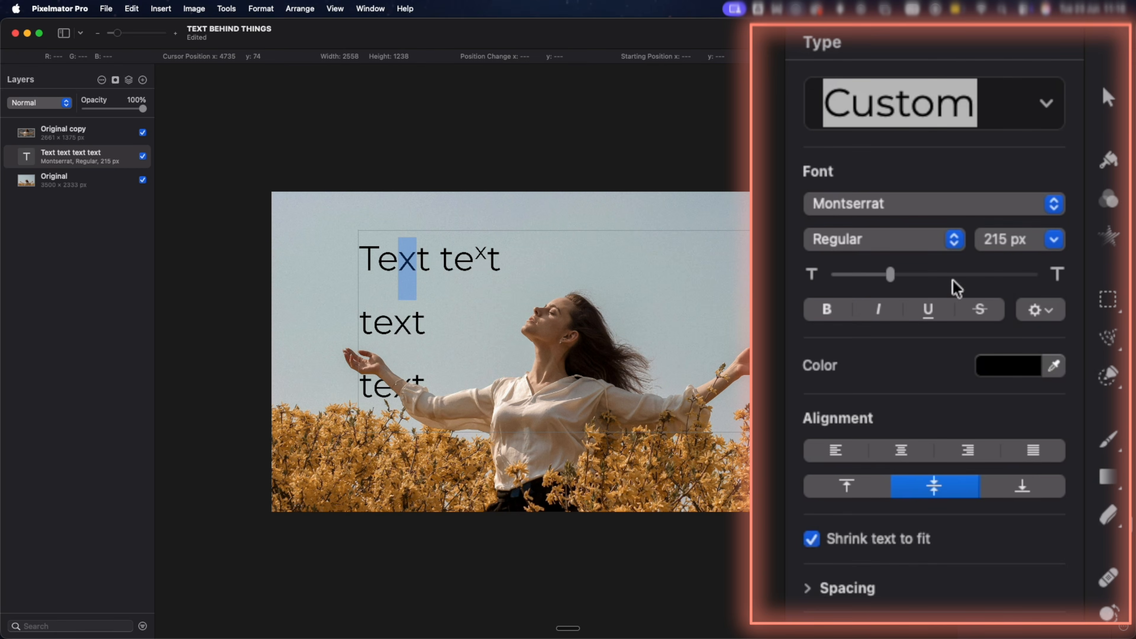
click(1036, 310)
click(1007, 182)
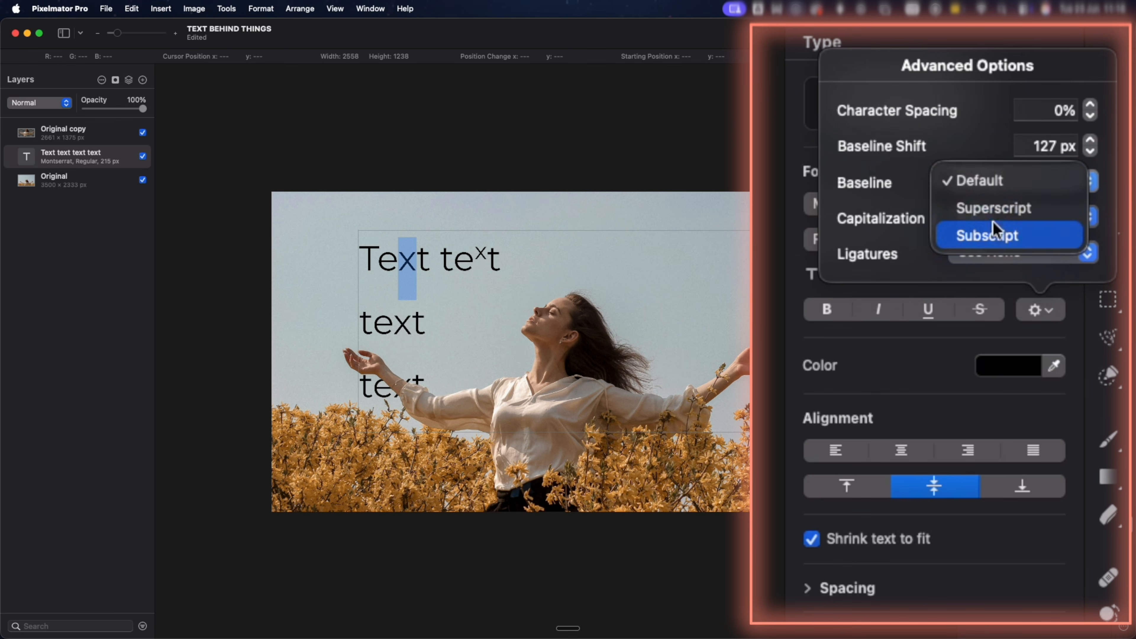
click(991, 237)
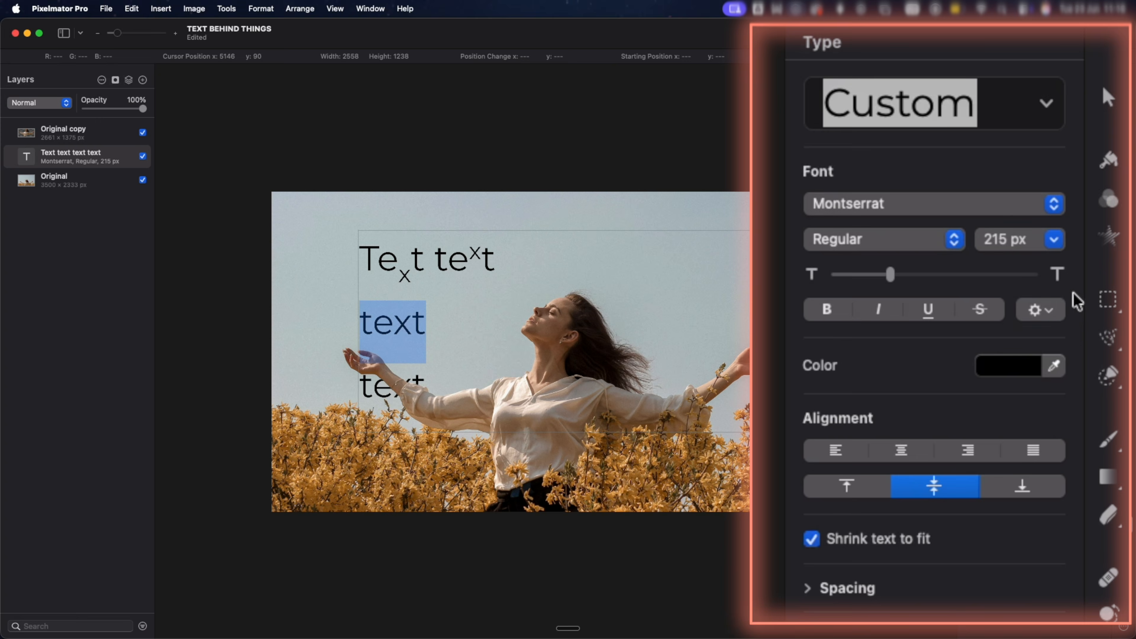
Try the All Caps capitalization on the word in the second line.
click(1041, 310)
click(1064, 218)
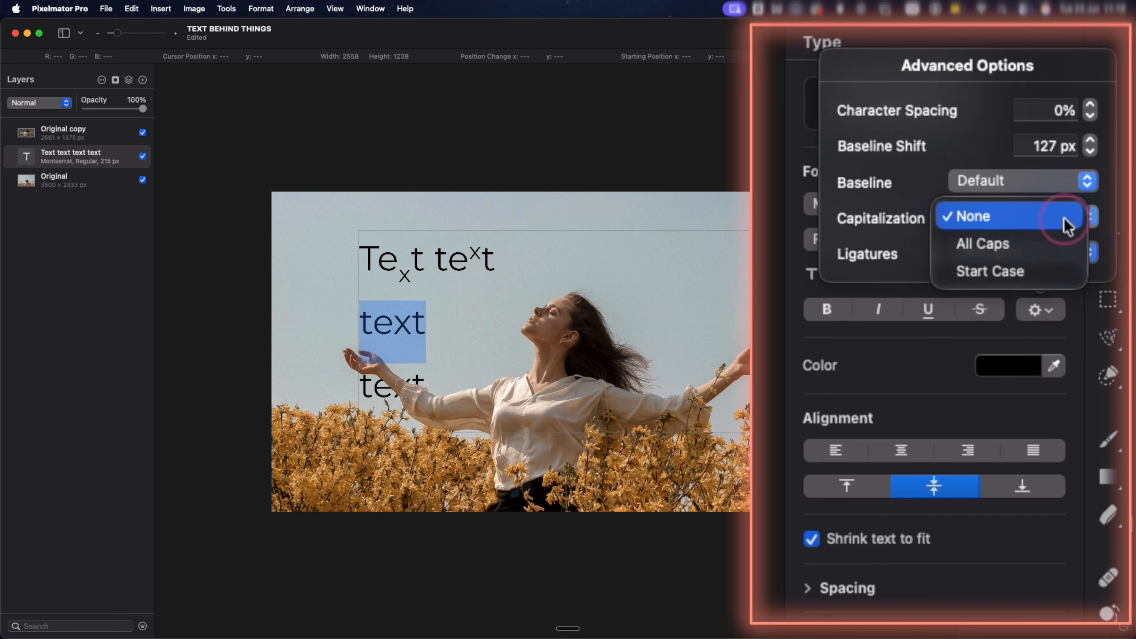
click(983, 226)
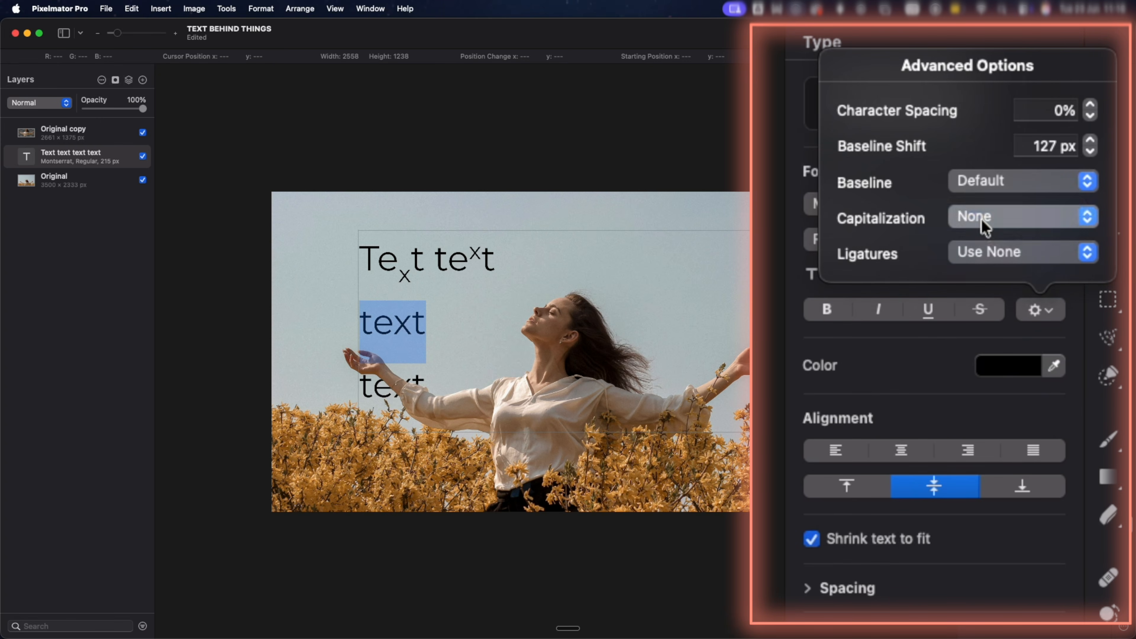
click(986, 222)
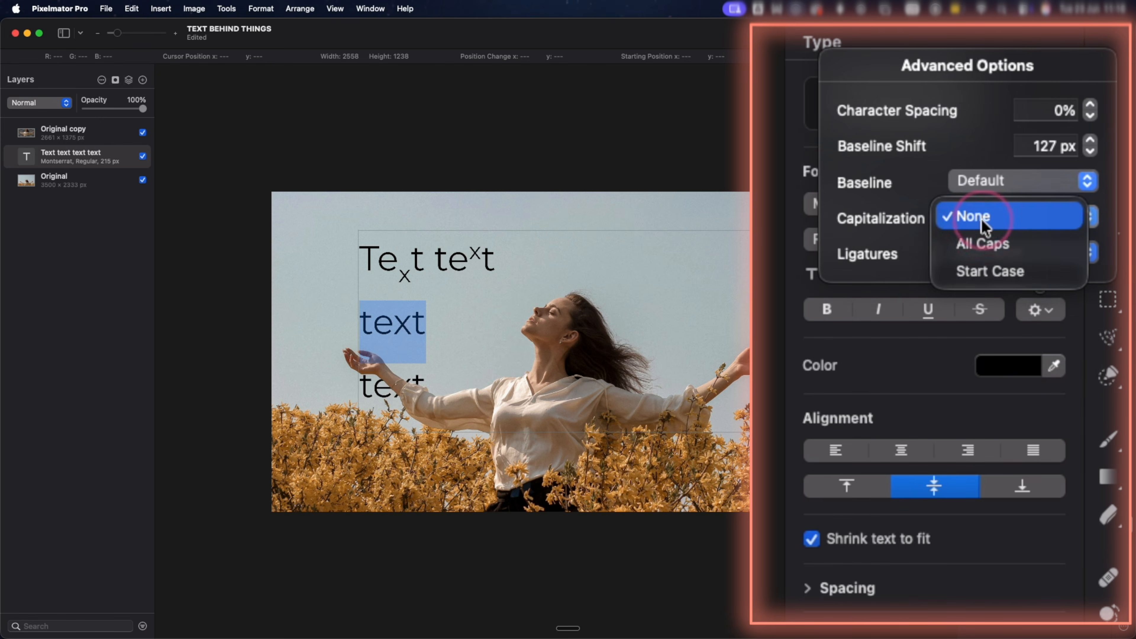
click(988, 242)
Set the second line's capitalization to Start Case and extend the line with more repetitions of the word.
click(998, 223)
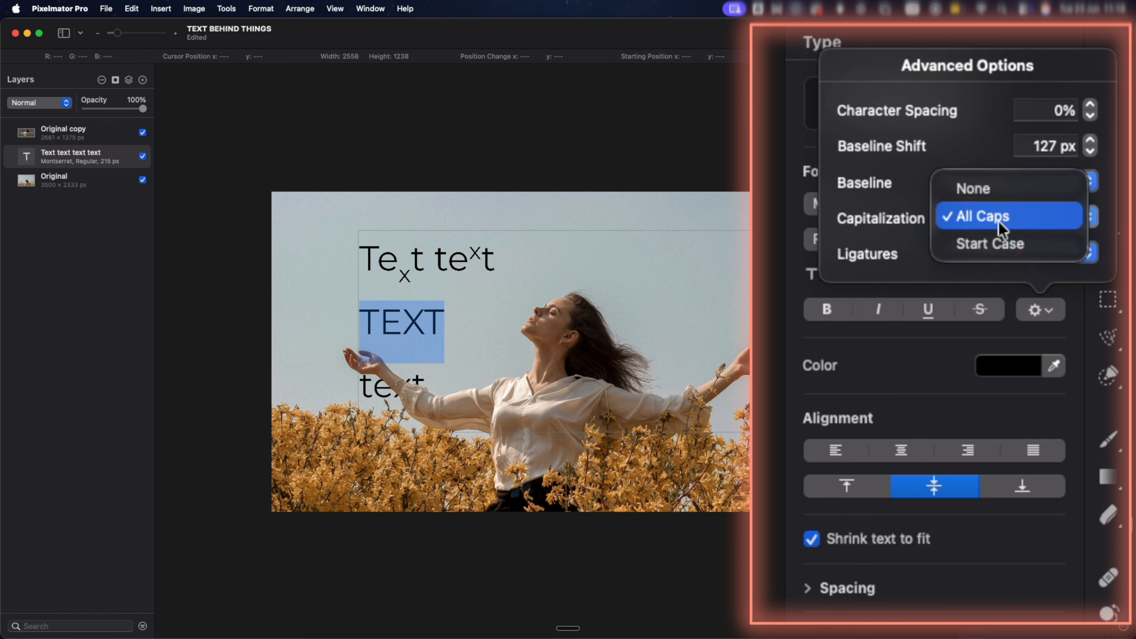
click(1001, 247)
click(428, 326)
text(Text Text Text Text)
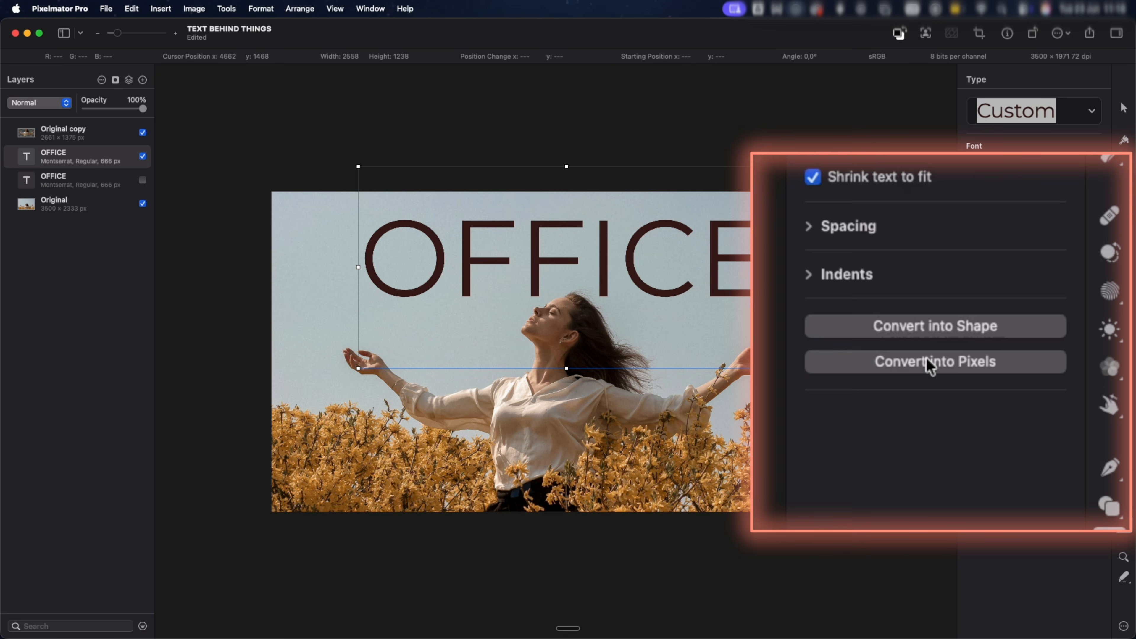
Convert the OFFICE text into a shape and enlarge its letter O to about 1400 × 716 px, overlapping the neighbouring letters.
click(939, 335)
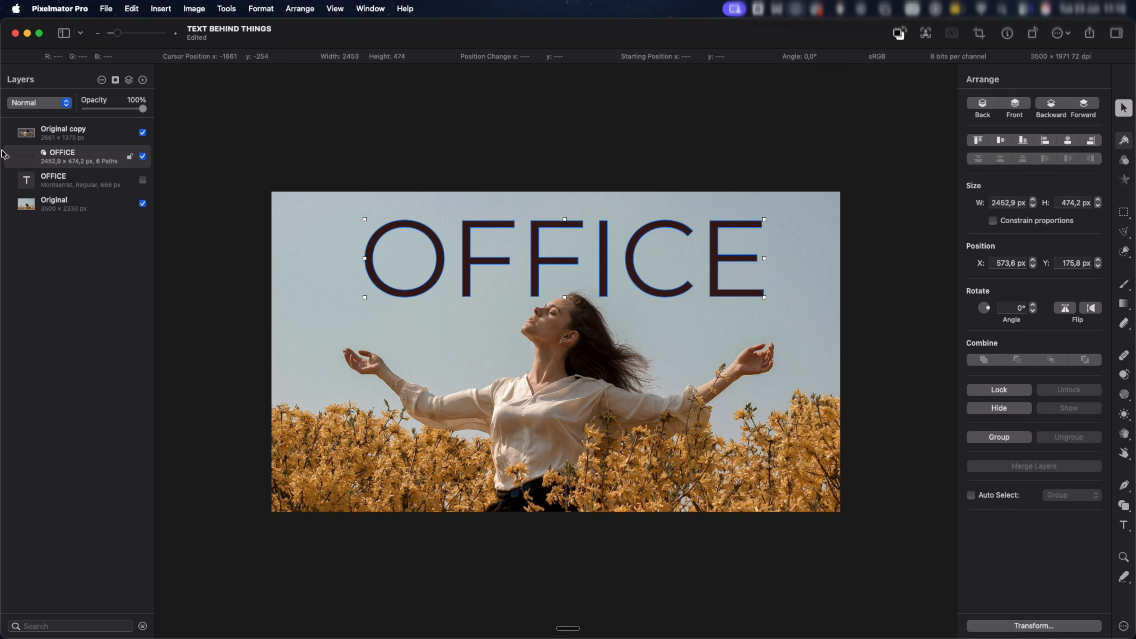
click(8, 157)
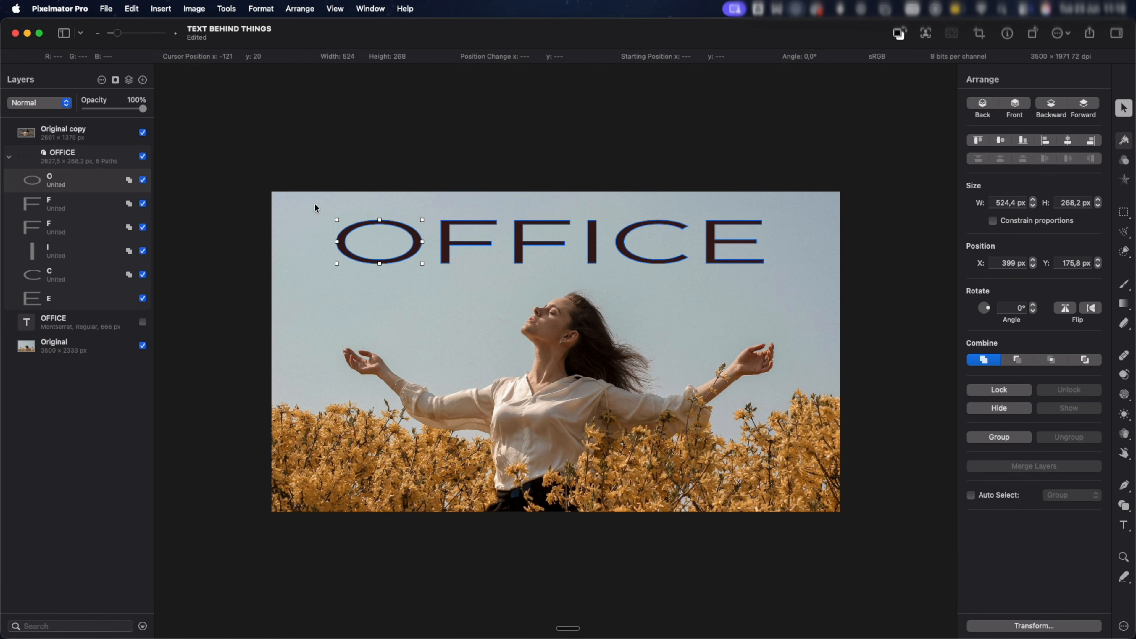
drag(423, 264, 567, 338)
drag(554, 278, 592, 242)
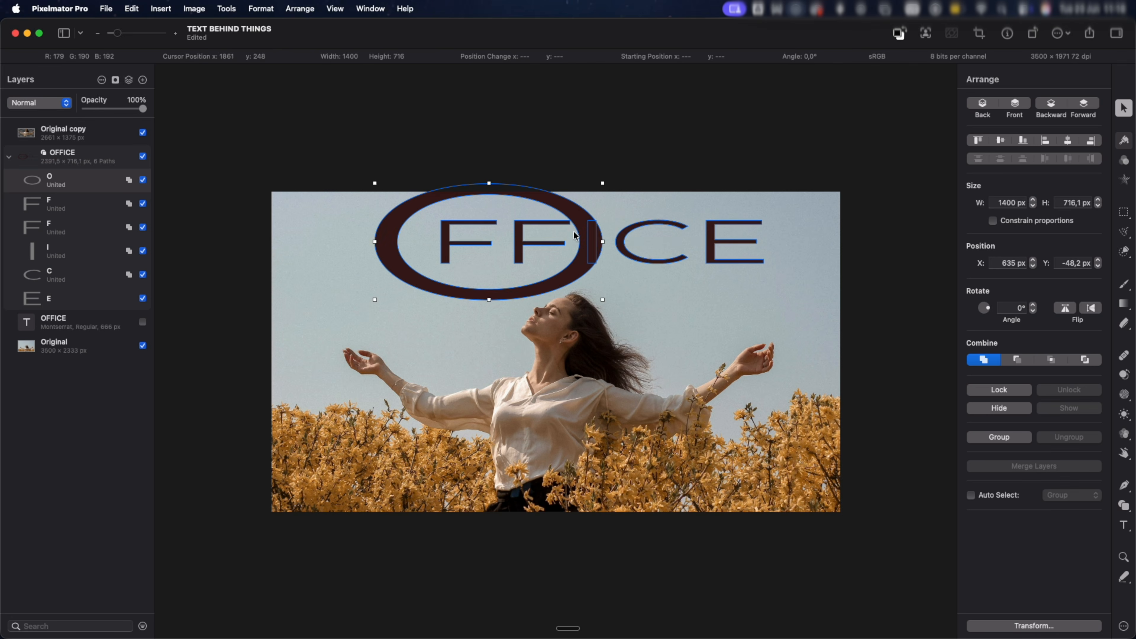
Move the letter C of the OFFICE shape down below the other letters.
click(117, 156)
drag(669, 261, 640, 354)
click(56, 274)
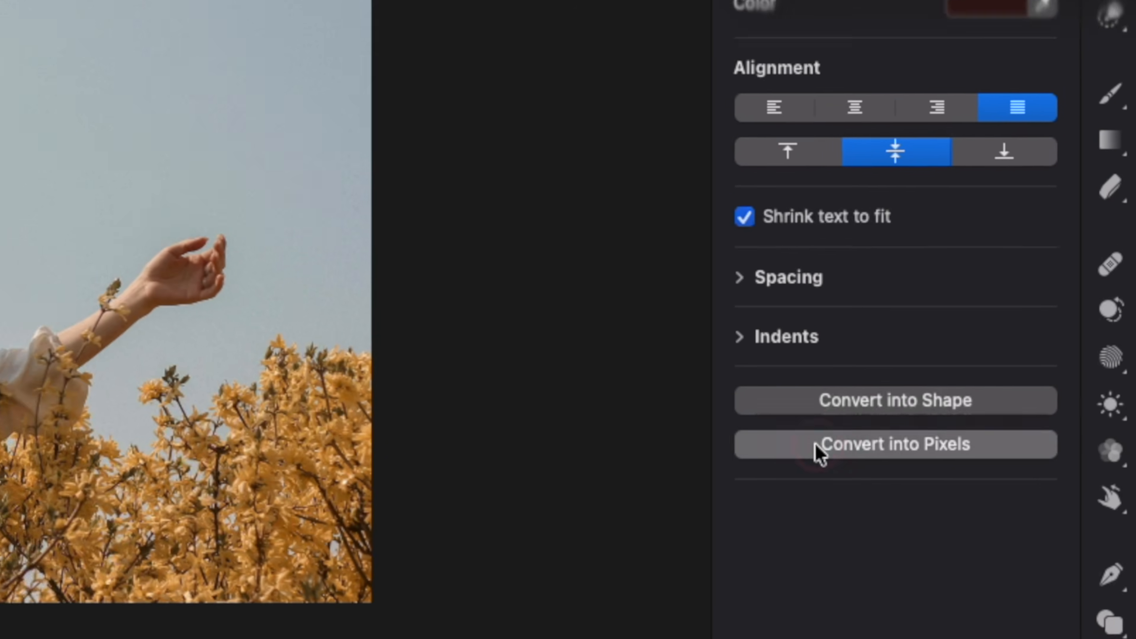
Convert the smaller OFFICE text into pixels, scale it up to about 6643 × 1286 px and reposition it behind the woman.
click(999, 430)
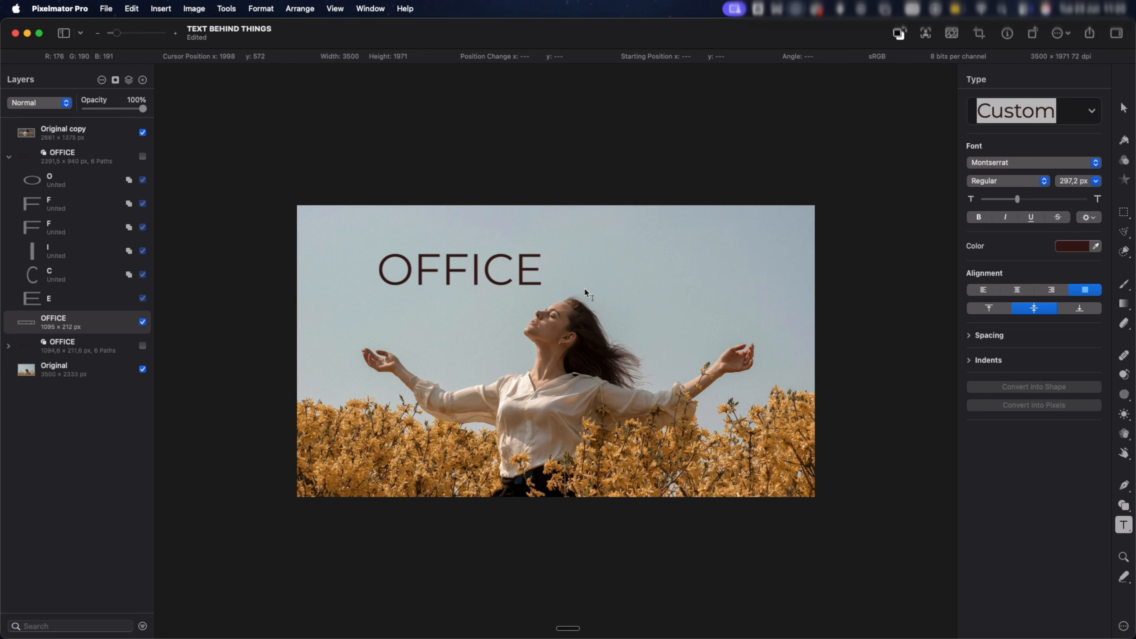
key(v)
drag(541, 285, 984, 540)
drag(379, 370, 2, 616)
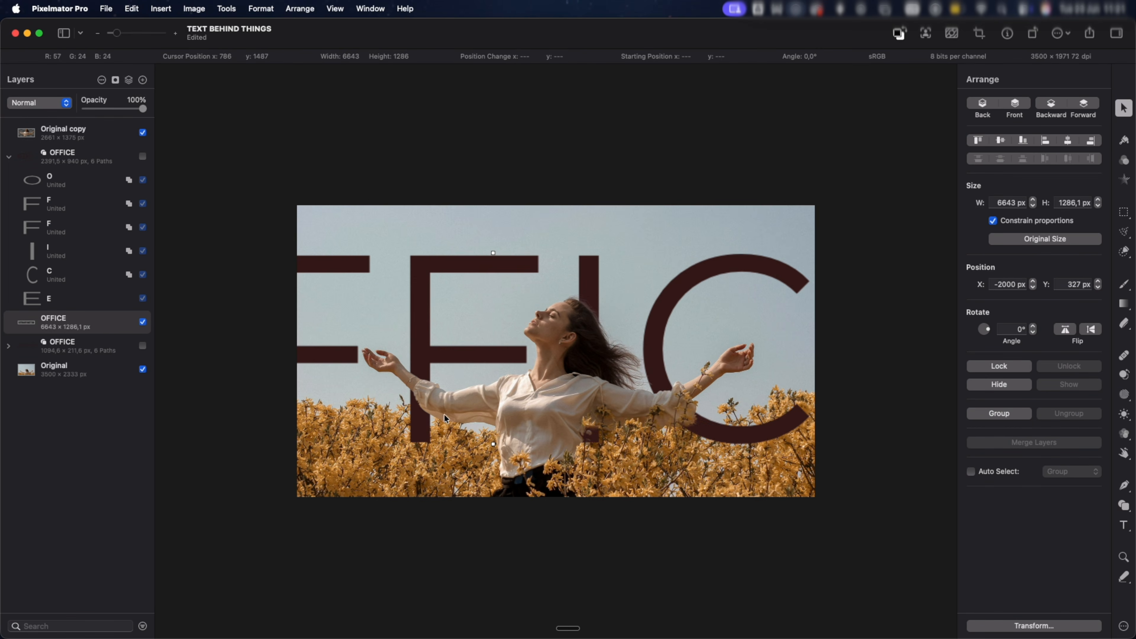
drag(499, 330, 500, 304)
Inspect the enlarged pixel text's edges, and show and select the hidden OFFICE shape layer beneath it.
scroll(499, 304, up, 5)
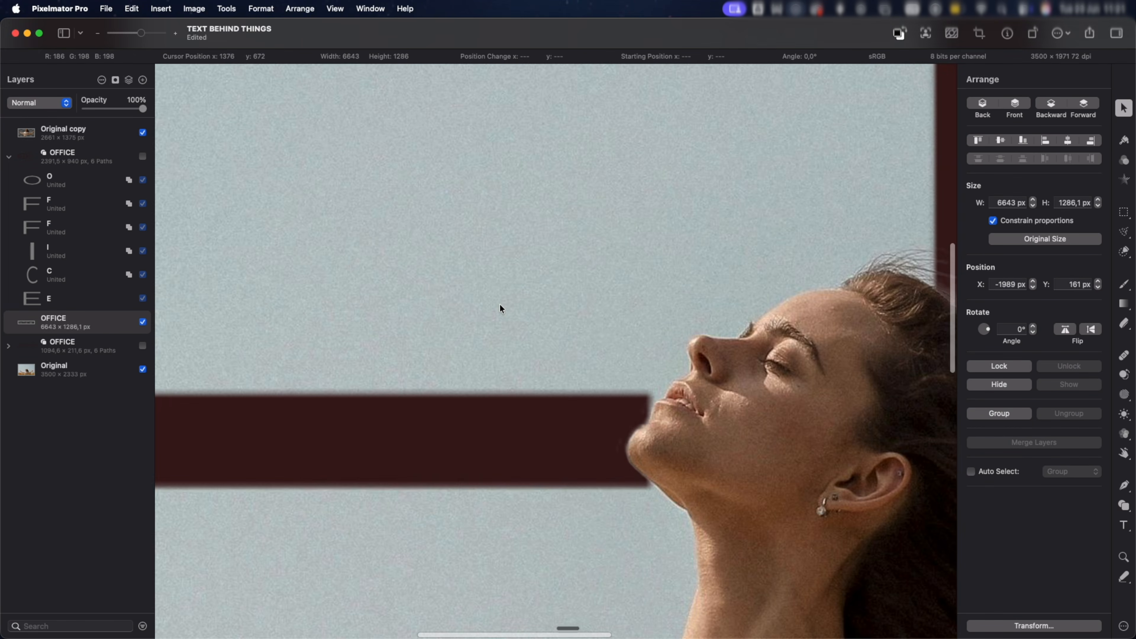
scroll(504, 306, left, 2)
scroll(440, 216, up, 5)
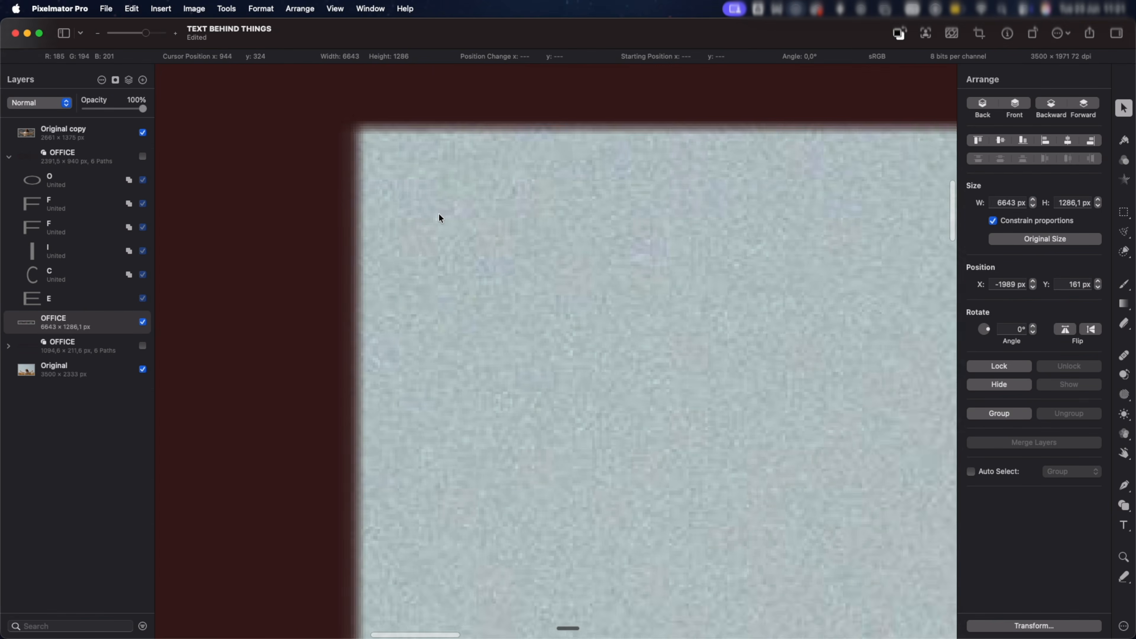
scroll(438, 213, down, 5)
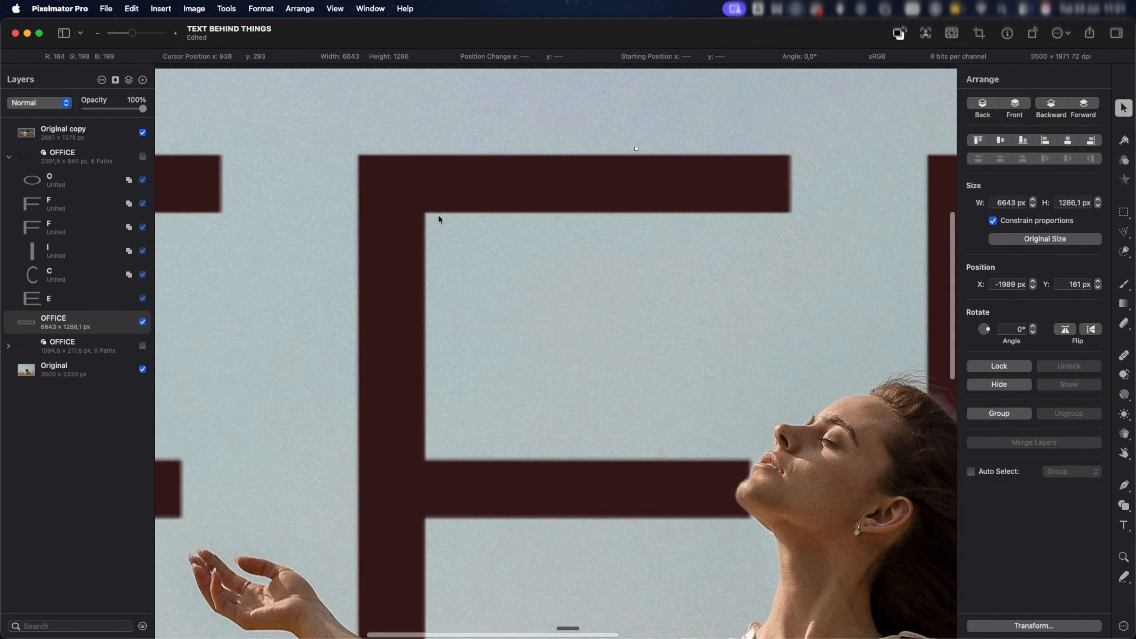
click(142, 346)
click(109, 348)
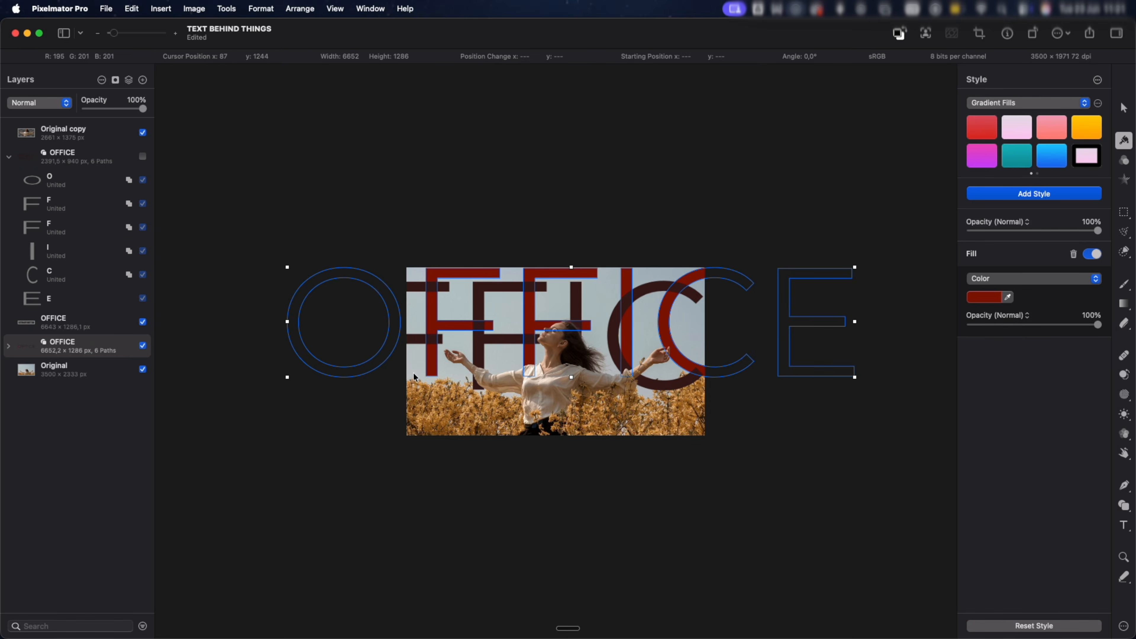
Compare the edges of the enlarged pixel text with those of the red OFFICE shape up close.
scroll(519, 361, up, 5)
click(410, 347)
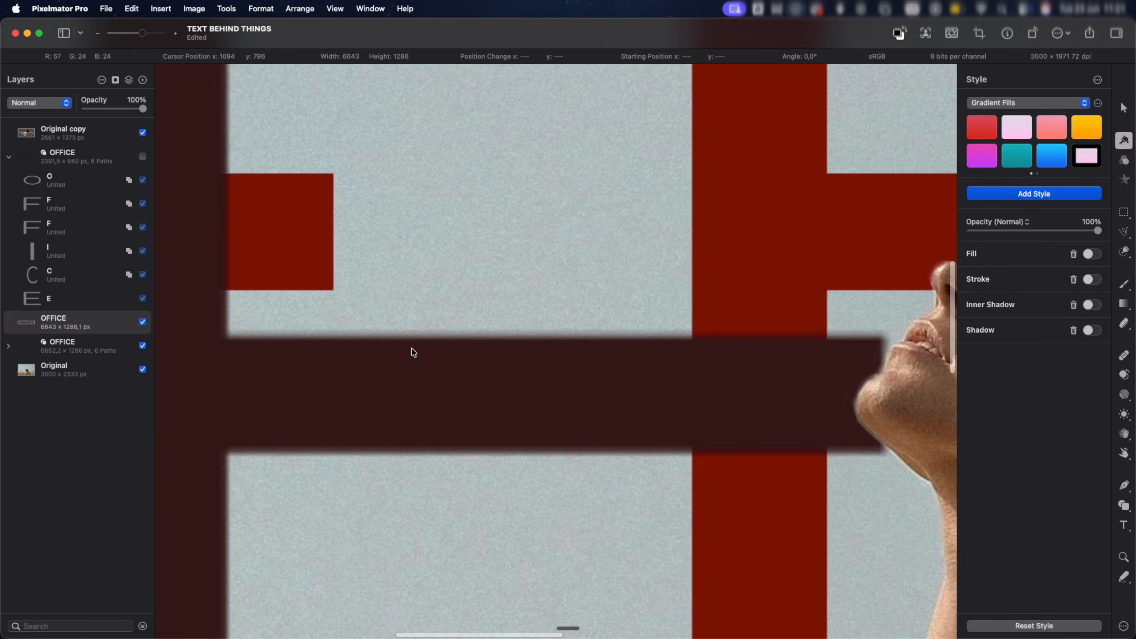
scroll(411, 349, left, 10)
scroll(216, 381, up, 5)
scroll(258, 360, down, 4)
scroll(257, 360, down, 5)
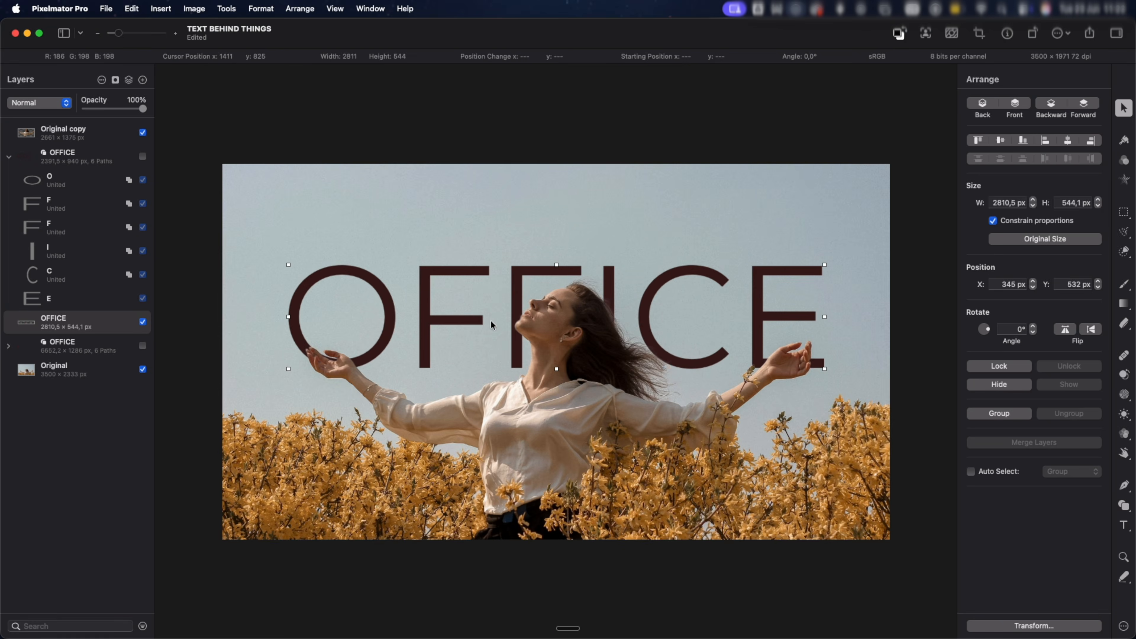
Try painting over the pixel OFFICE text with the black 100 px Filbert Brush, and undo the strokes.
key(b)
mouse_move(472, 263)
mouse_down()
mouse_move(430, 261)
mouse_move(338, 318)
mouse_up()
key(super+z)
mouse_move(250, 323)
mouse_down()
mouse_move(279, 306)
mouse_move(676, 335)
mouse_move(880, 295)
mouse_up()
click(143, 324)
key(super+z)
key(super+z)
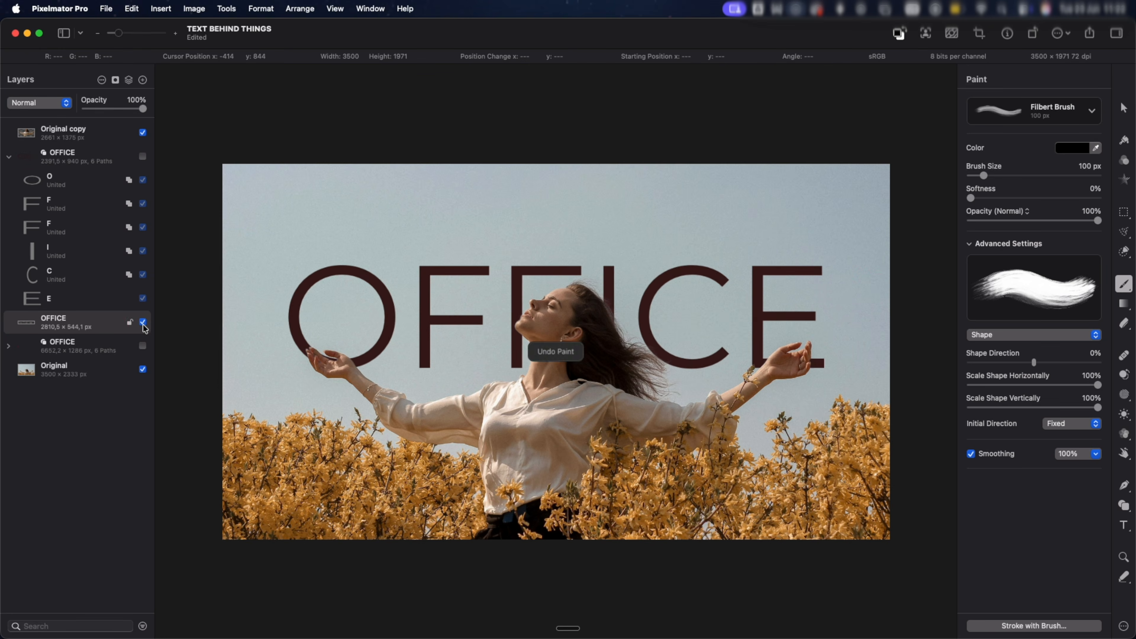
Try partly fading the pixel OFFICE letters with the Soft Basic eraser at 897 px, 100% softness and 31% opacity.
key(e)
click(335, 261)
click(641, 360)
click(785, 286)
click(616, 299)
drag(616, 298, 492, 313)
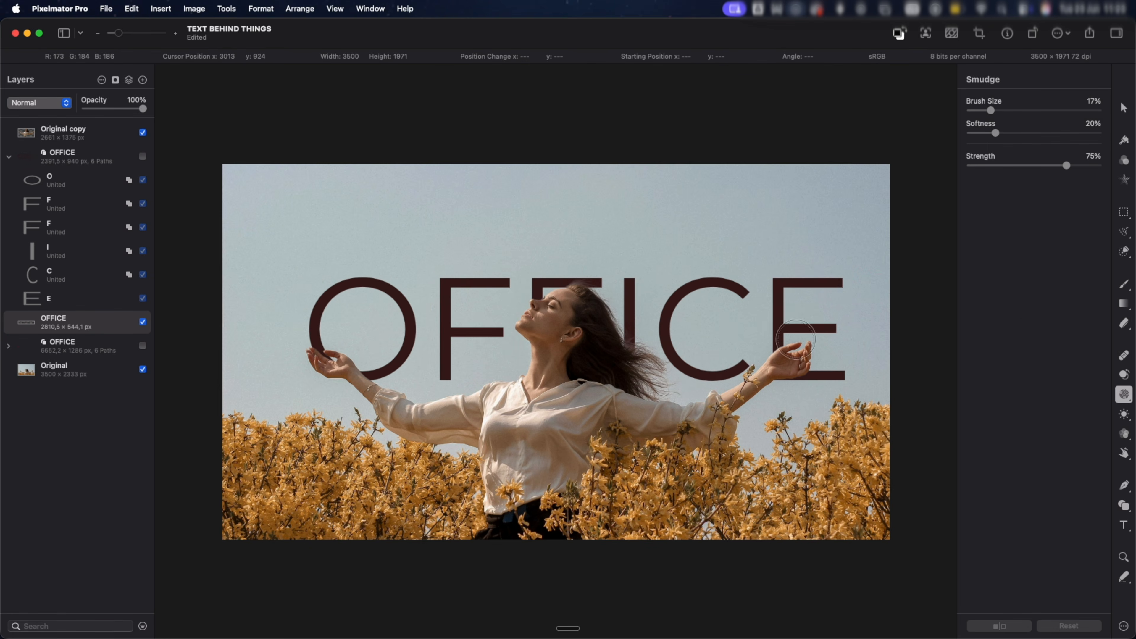
Distort the O and C of the pixel OFFICE text using Smudge at 17% size, 20% softness and 75% strength.
mouse_move(403, 309)
mouse_down()
mouse_move(386, 322)
mouse_move(416, 357)
mouse_up()
drag(688, 362, 742, 358)
drag(355, 281, 331, 298)
drag(671, 364, 700, 348)
drag(690, 289, 691, 268)
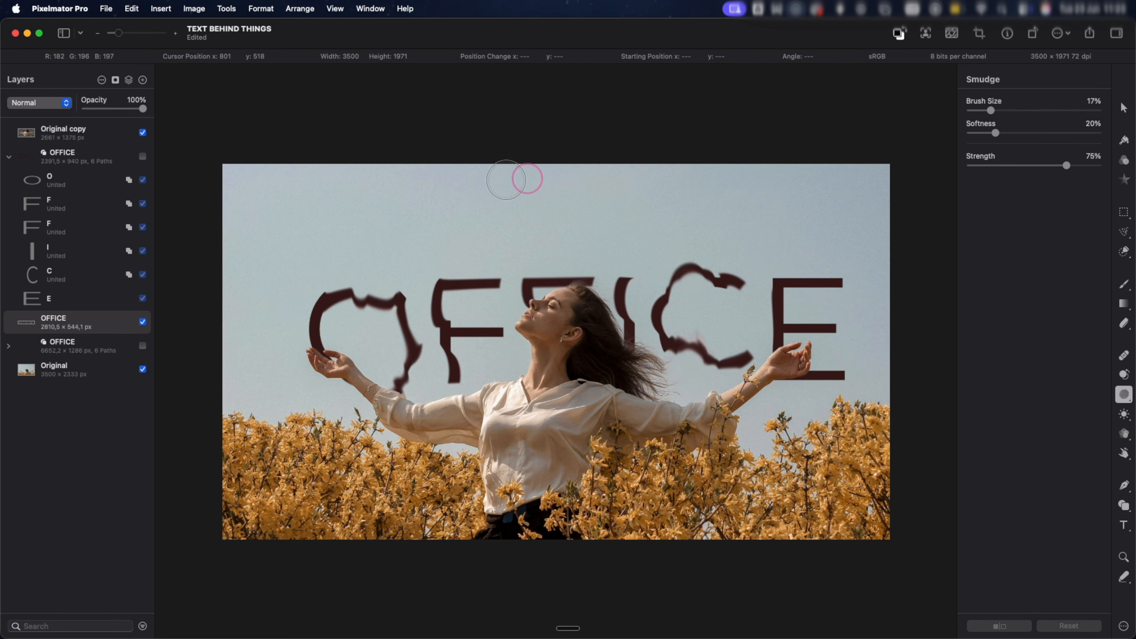
drag(349, 295, 389, 318)
drag(655, 308, 670, 329)
Set the Smudge softness to 100% and brush size to 39%, and warp the letters across the whole OFFICE word.
drag(994, 133, 1098, 135)
drag(990, 111, 1019, 115)
drag(380, 309, 413, 362)
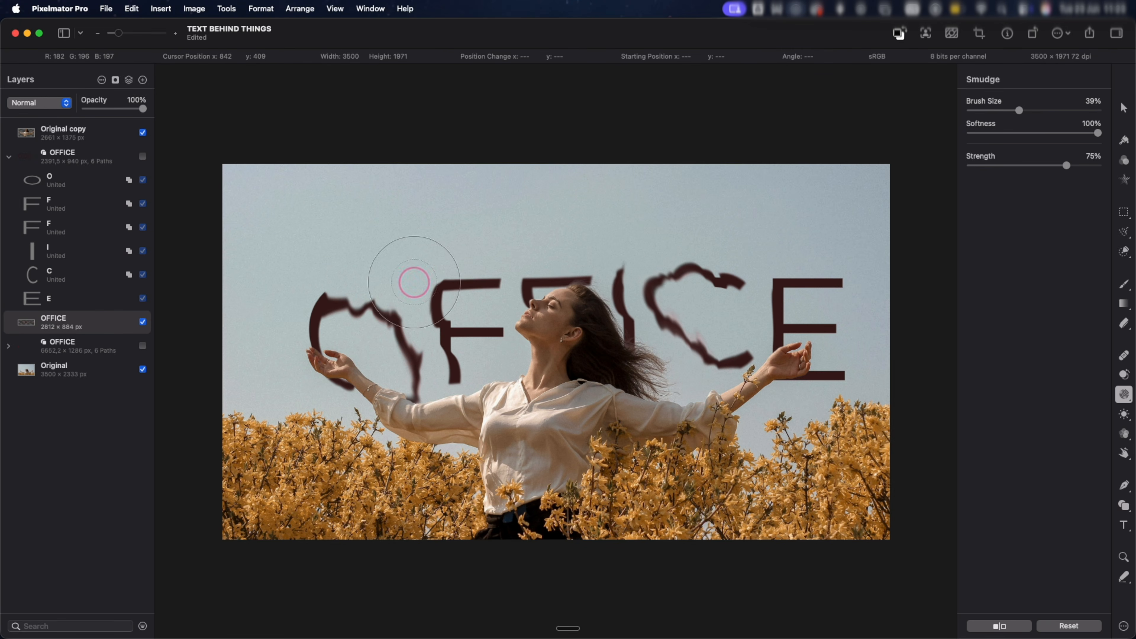
drag(448, 279, 441, 297)
drag(697, 280, 684, 269)
drag(497, 273, 487, 291)
drag(451, 358, 460, 378)
drag(720, 366, 721, 349)
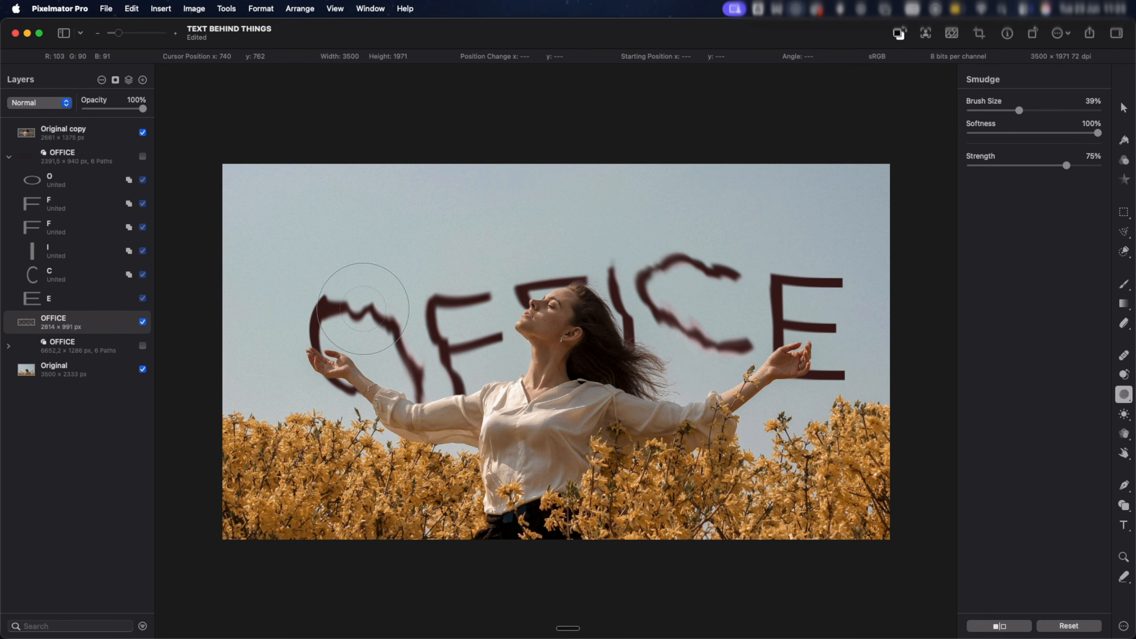
drag(365, 302, 364, 314)
mouse_move(686, 270)
mouse_down()
mouse_move(676, 257)
mouse_move(722, 269)
mouse_up()
drag(785, 291, 778, 275)
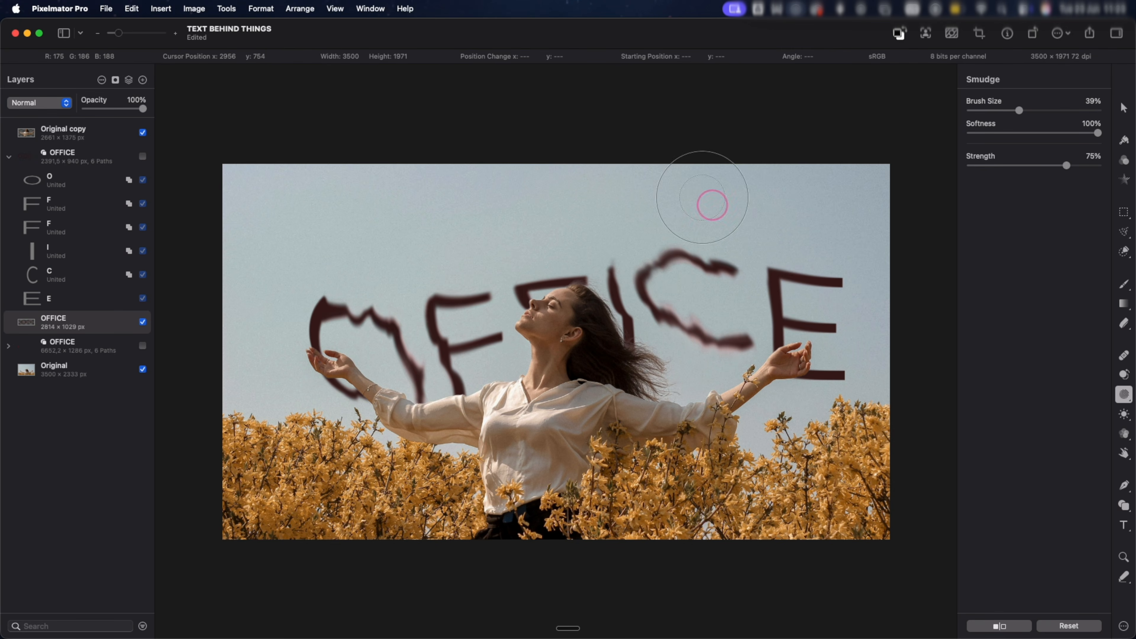
drag(463, 289, 460, 301)
mouse_move(657, 278)
mouse_down()
mouse_move(648, 266)
mouse_move(702, 257)
mouse_up()
drag(391, 313, 385, 325)
drag(460, 354, 465, 365)
drag(715, 345, 711, 326)
drag(676, 278, 666, 264)
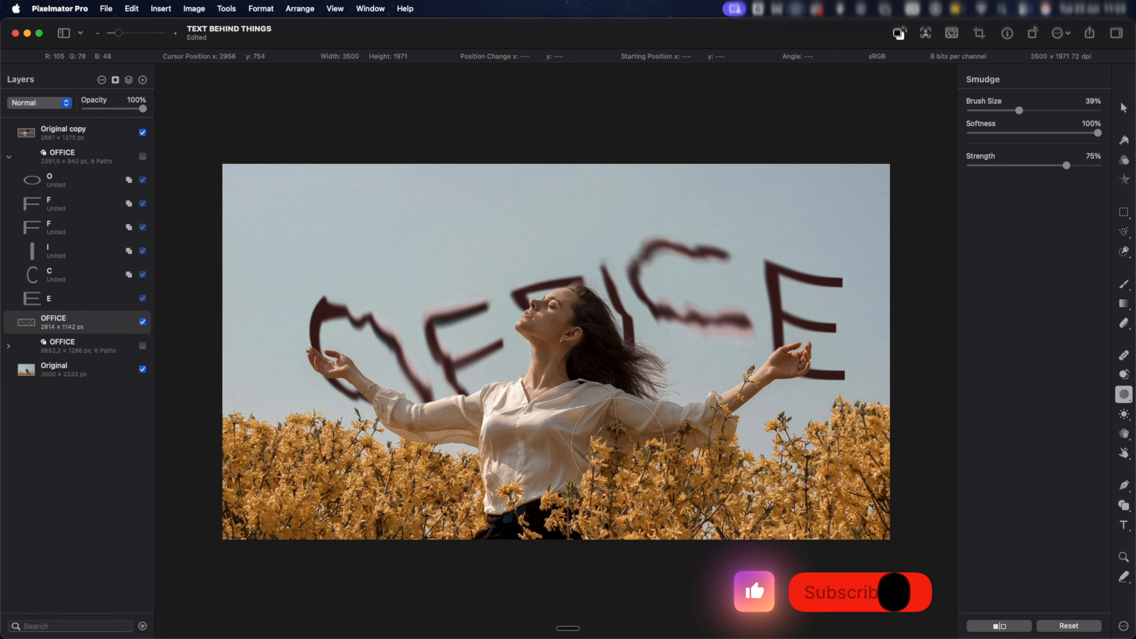
drag(797, 301, 789, 286)
drag(664, 253, 649, 228)
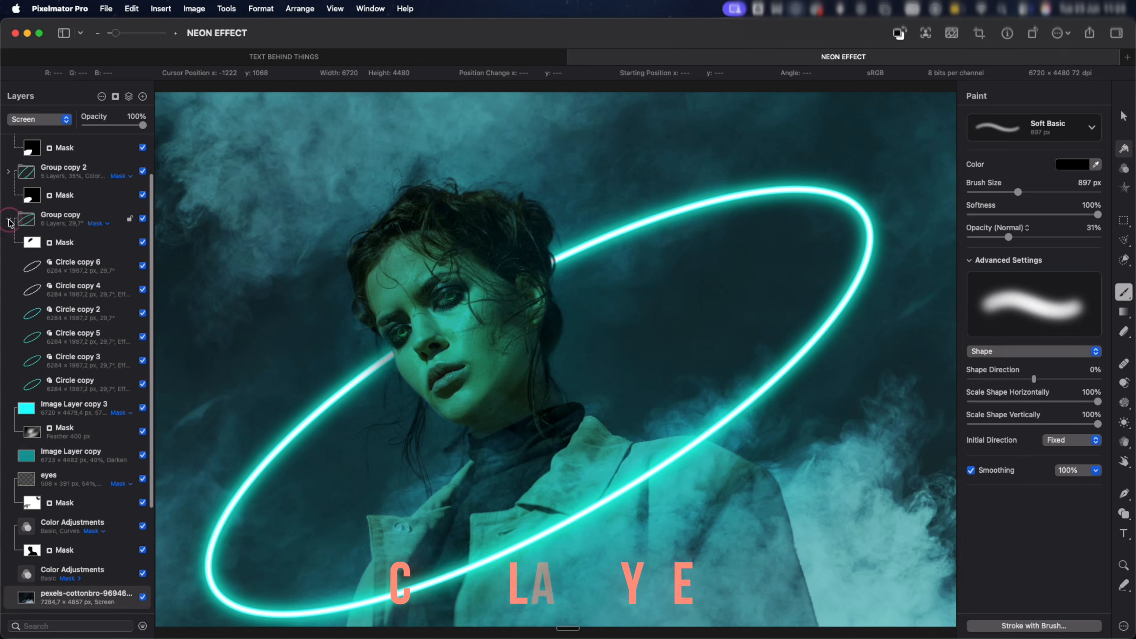
click(9, 220)
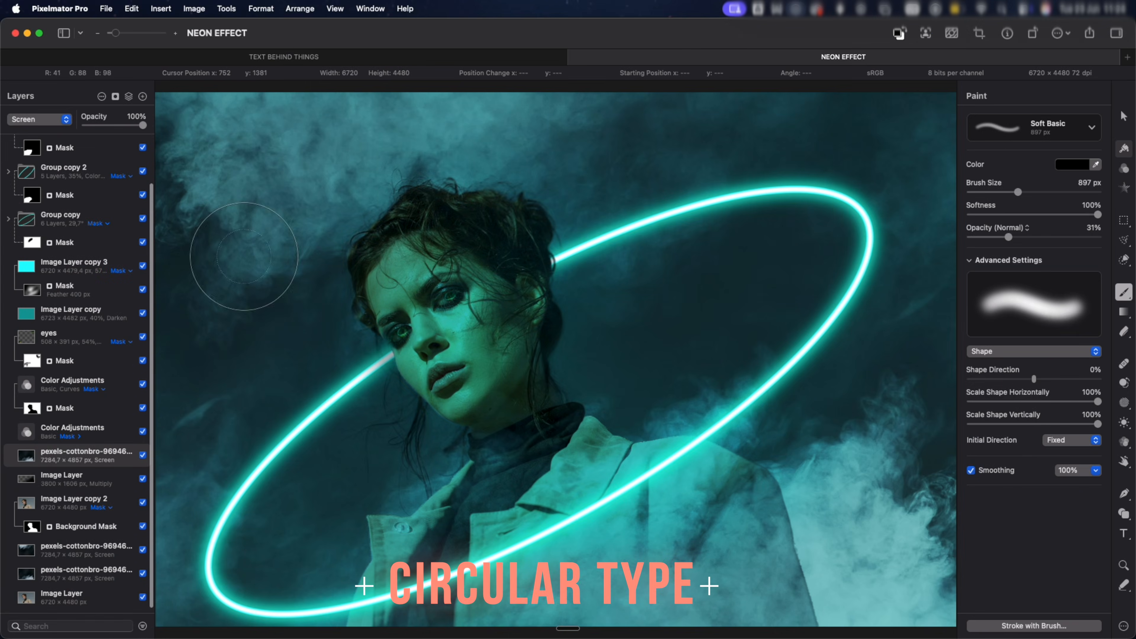
scroll(265, 258, down, 3)
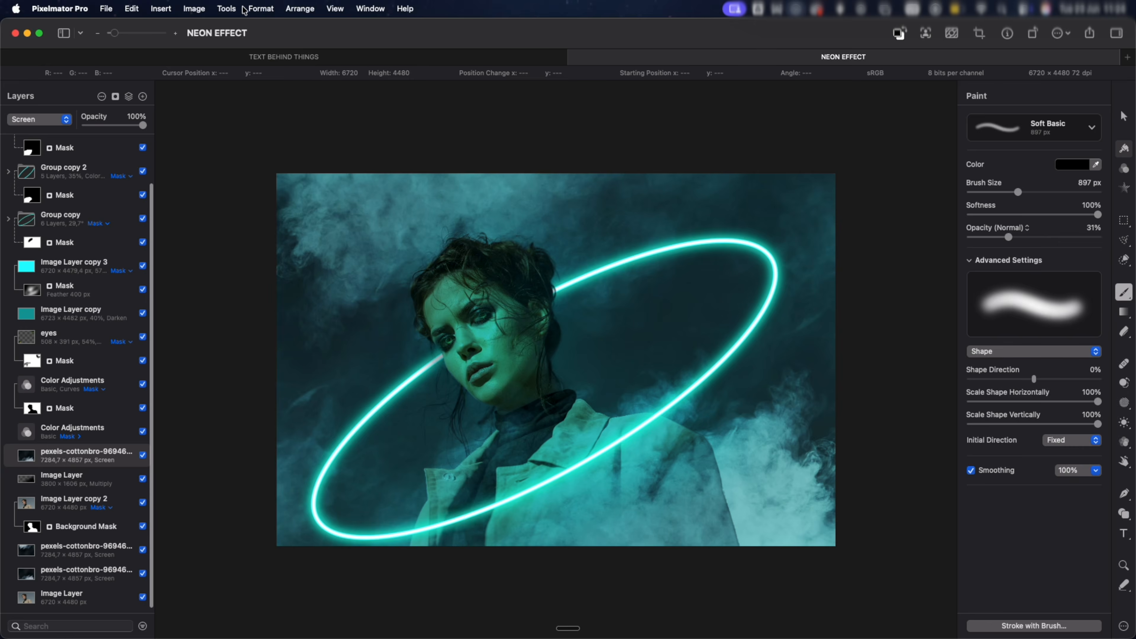
Draw a wide elliptical text path across the upper part of the portrait with Circular Type, and a perfectly round one over the jacket.
click(235, 10)
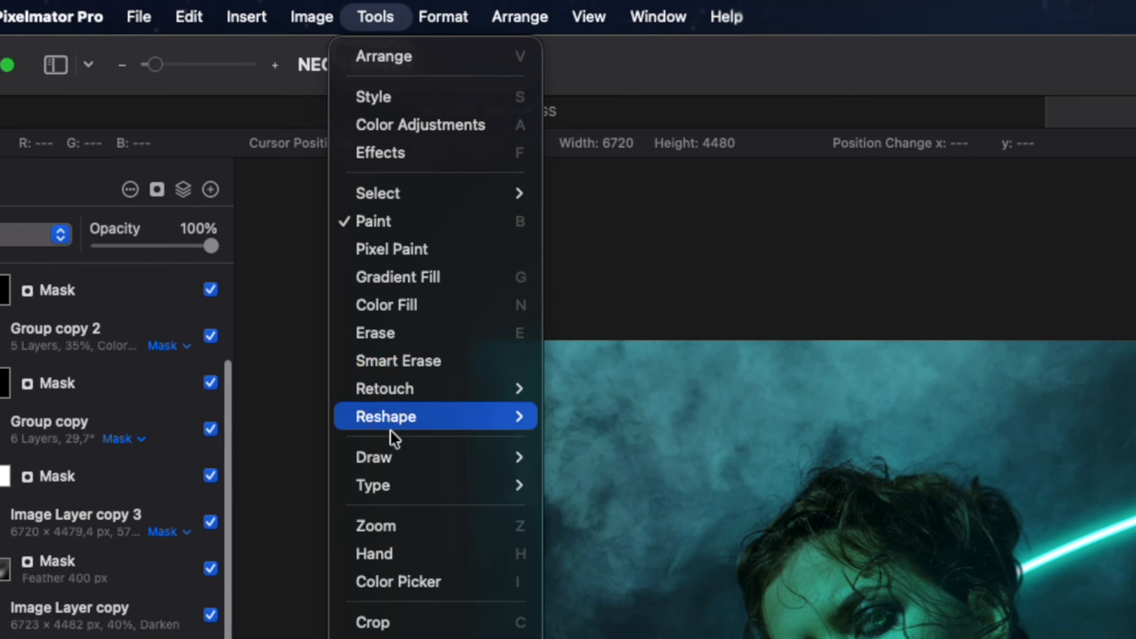
mouse_move(400, 475)
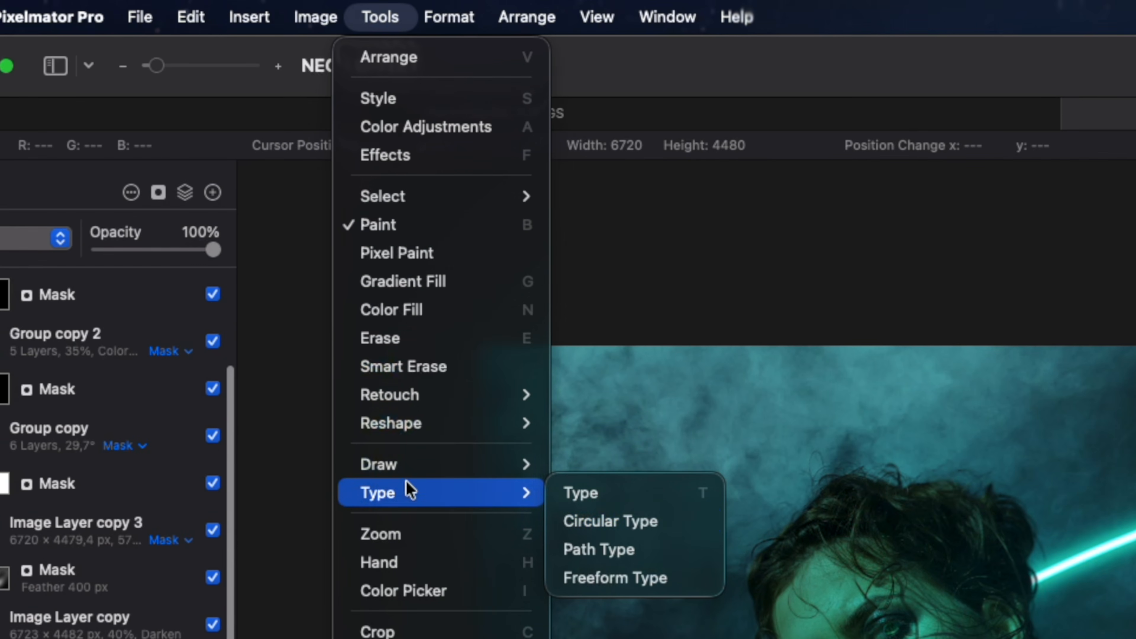
click(610, 528)
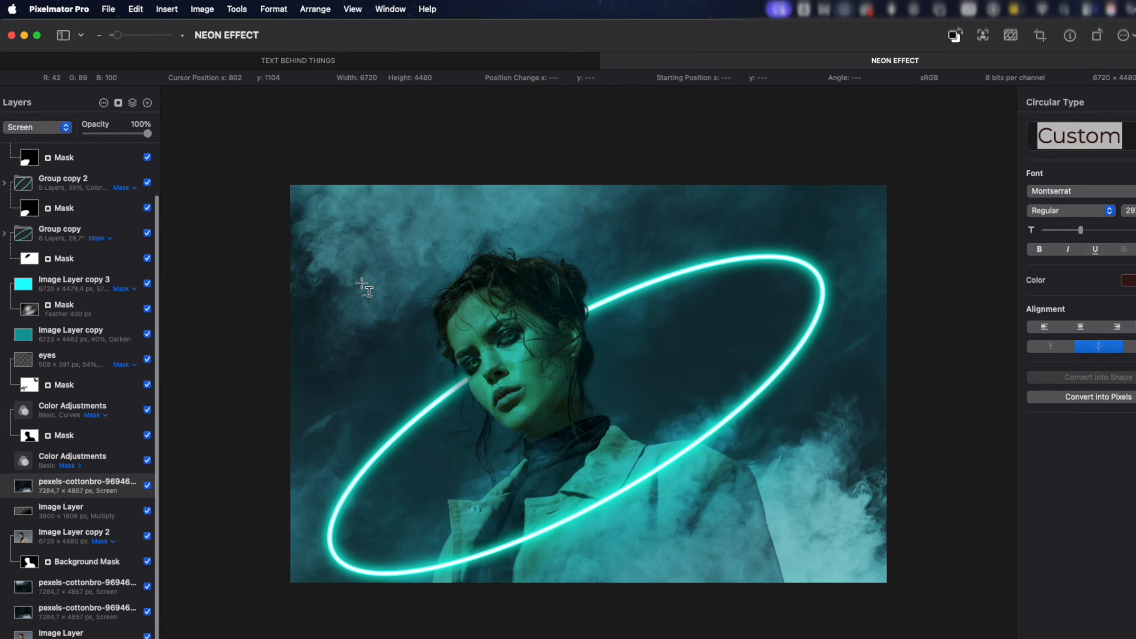
drag(613, 535, 782, 370)
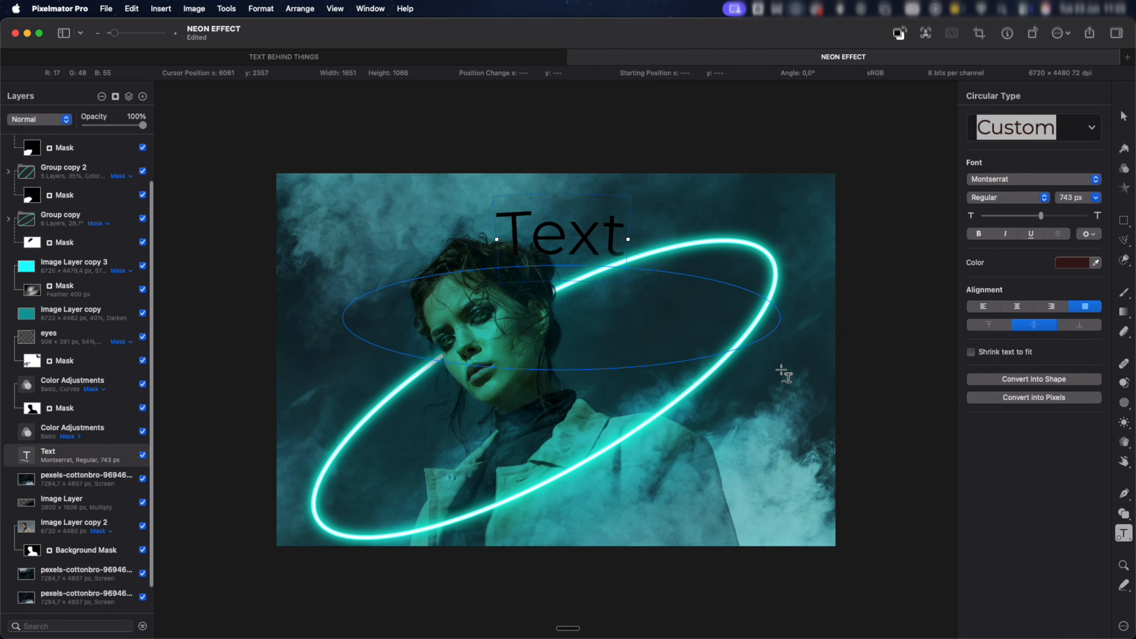
mouse_move(505, 379)
shift+mouse_down()
mouse_move(658, 504)
mouse_move(656, 530)
shift+mouse_up()
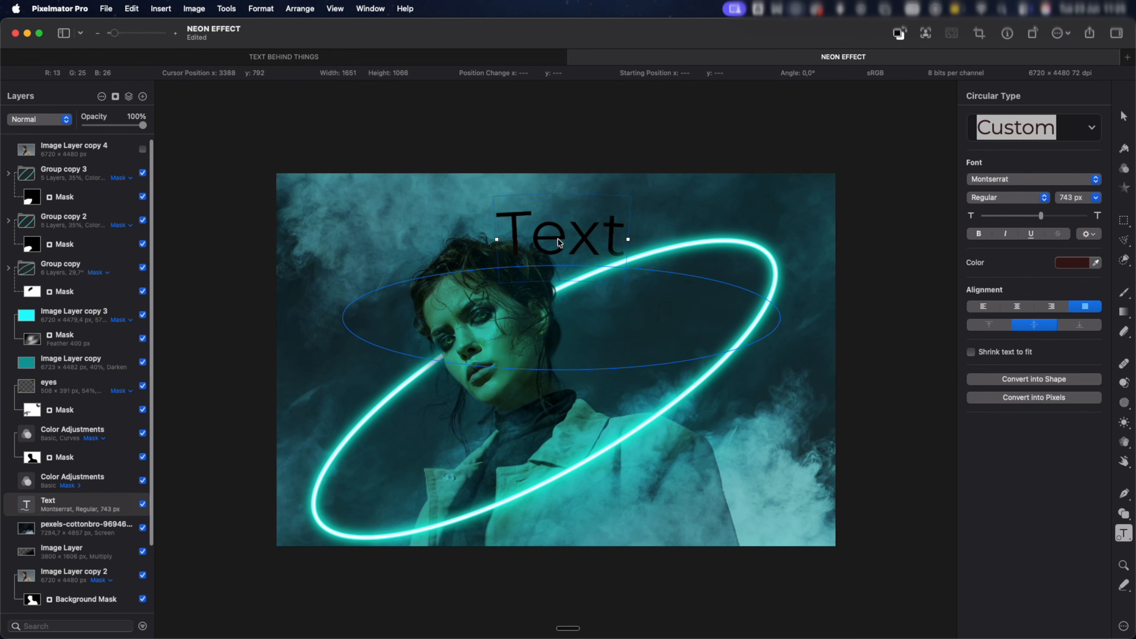
Replace the placeholder text on the elliptical path with "WONDERLAND" and set its font size to 538 px.
key(super+a)
text(WONDERLAND)
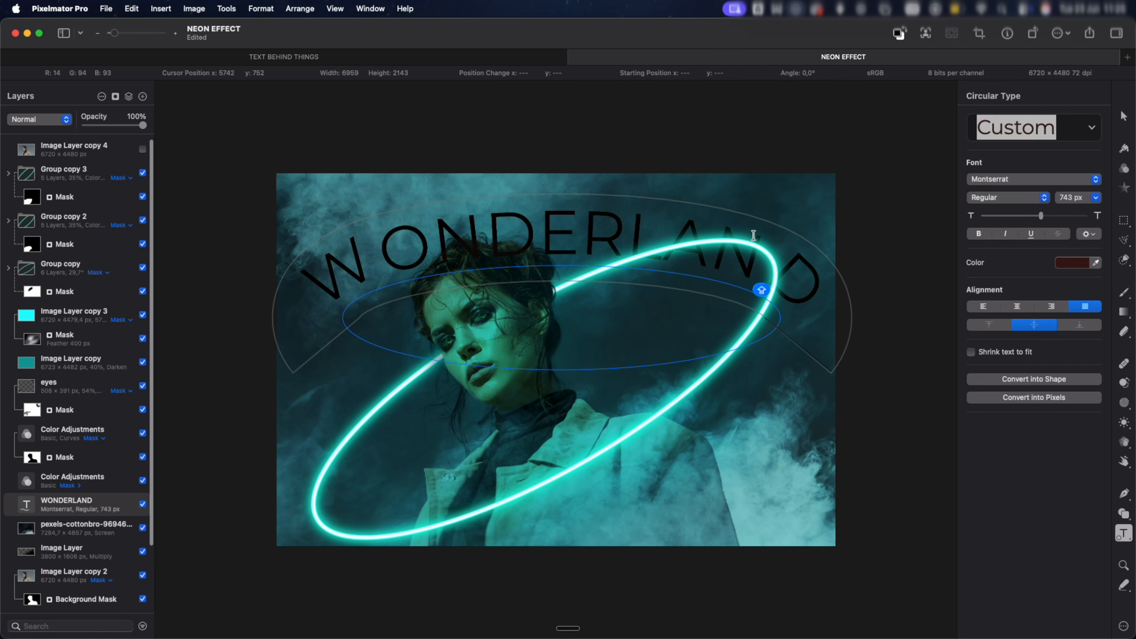
click(851, 253)
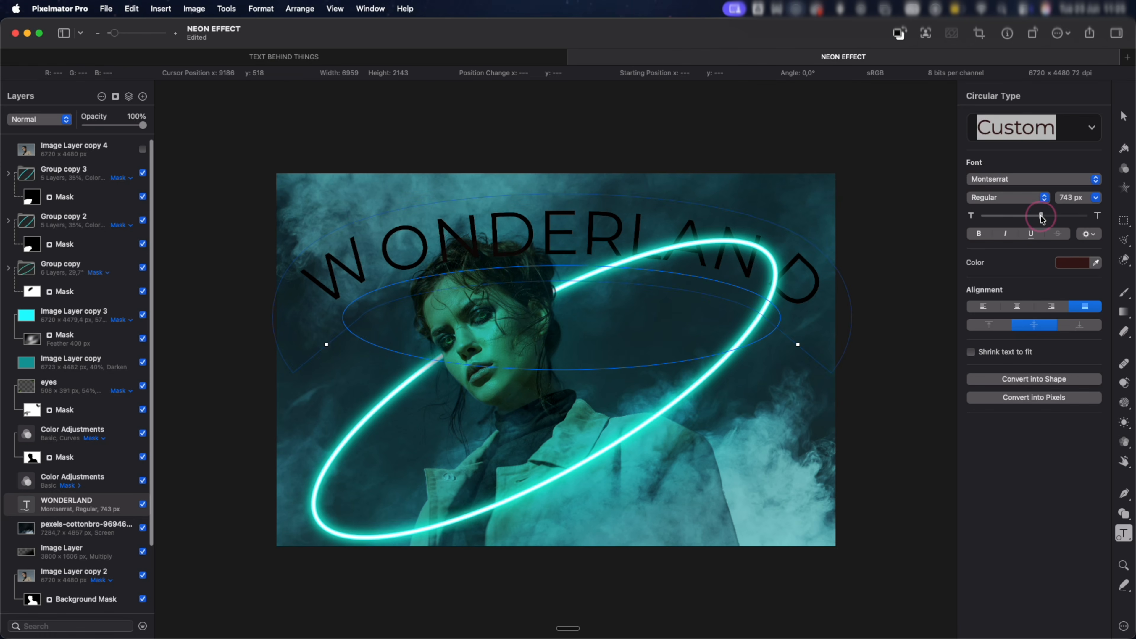
drag(1041, 218, 1031, 219)
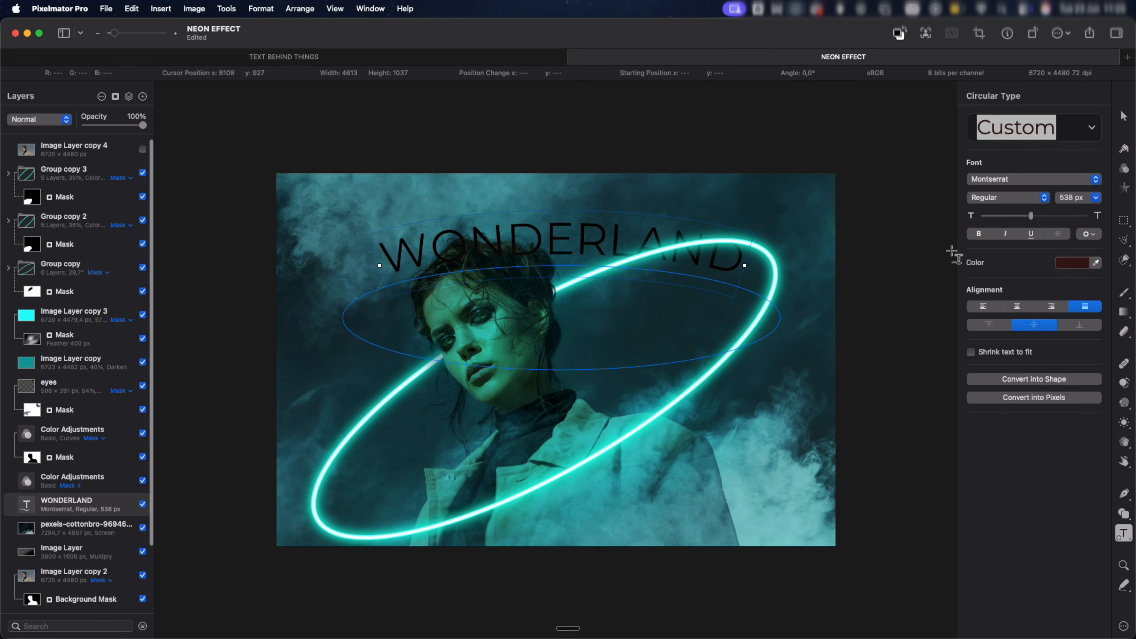
Move and enlarge the WONDERLAND ellipse and rotate it about 30.9° so its path follows the neon ring.
key(v)
drag(589, 296, 577, 367)
drag(722, 346, 347, 446)
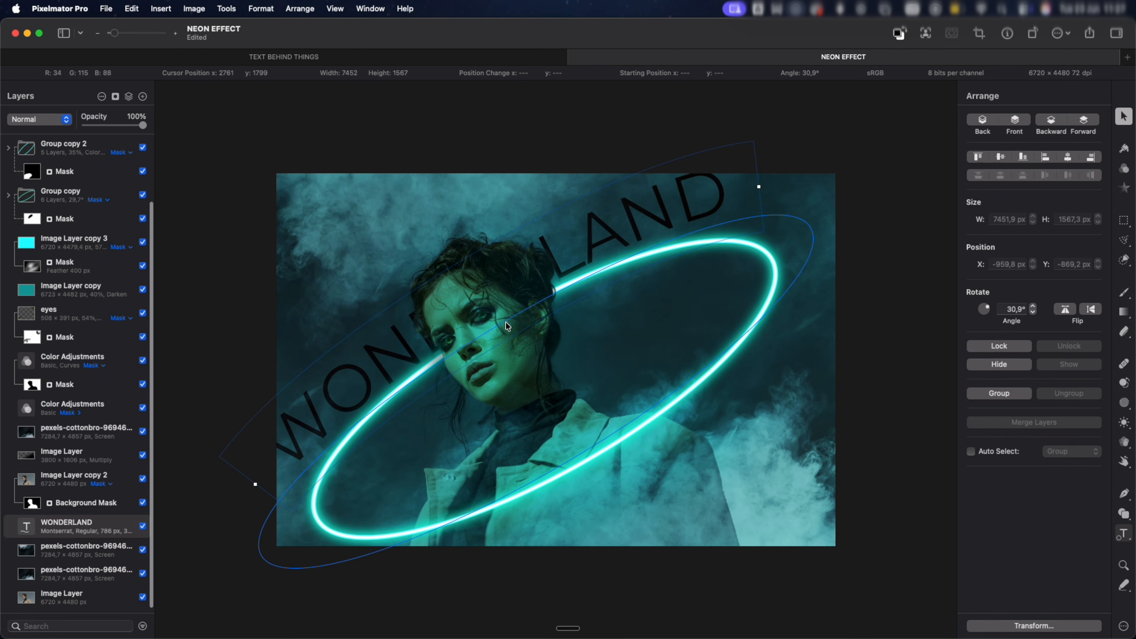
drag(507, 326, 510, 319)
mouse_move(680, 263)
mouse_down()
mouse_move(691, 266)
mouse_move(659, 259)
mouse_up()
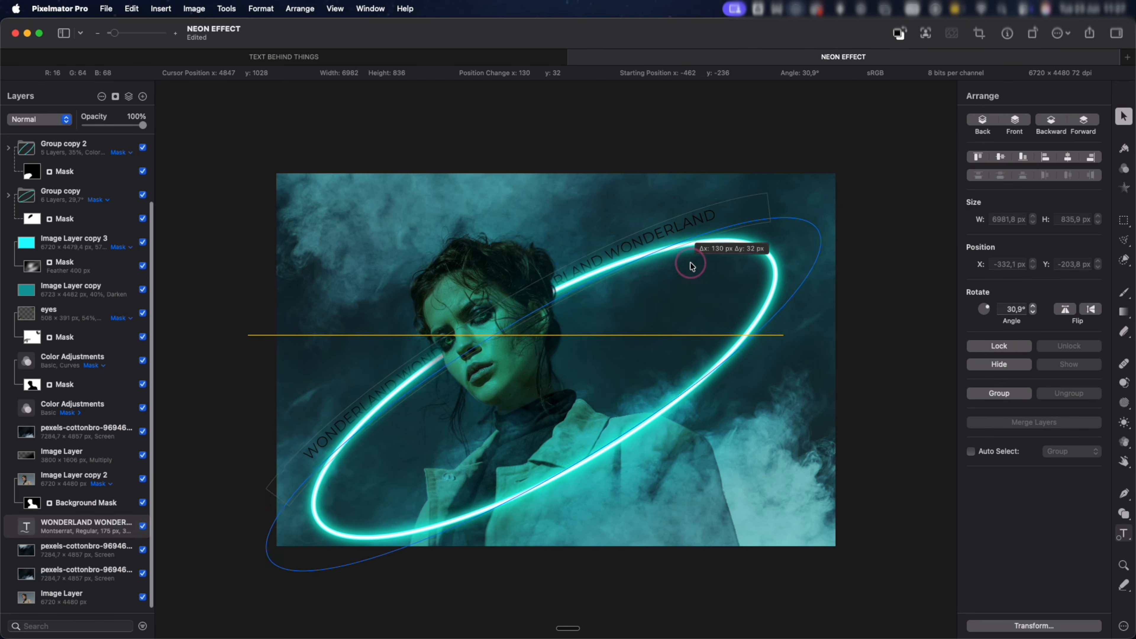
Set the color of the repeated WONDERLAND text around the ring to white (FFFFFF).
key(t)
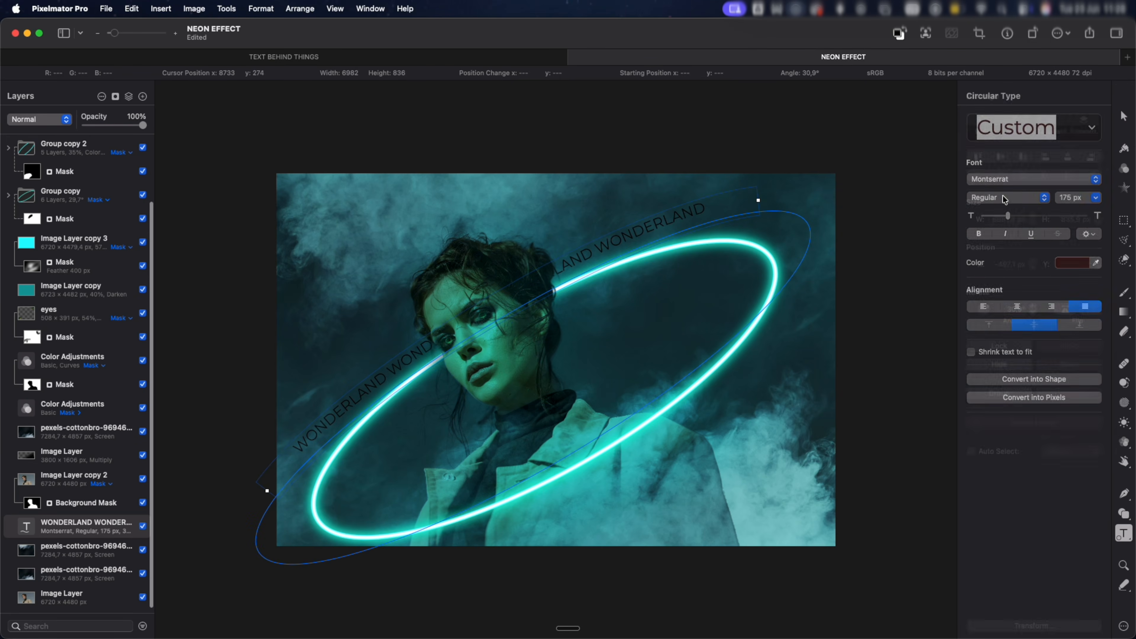
click(1083, 263)
drag(1004, 321, 950, 289)
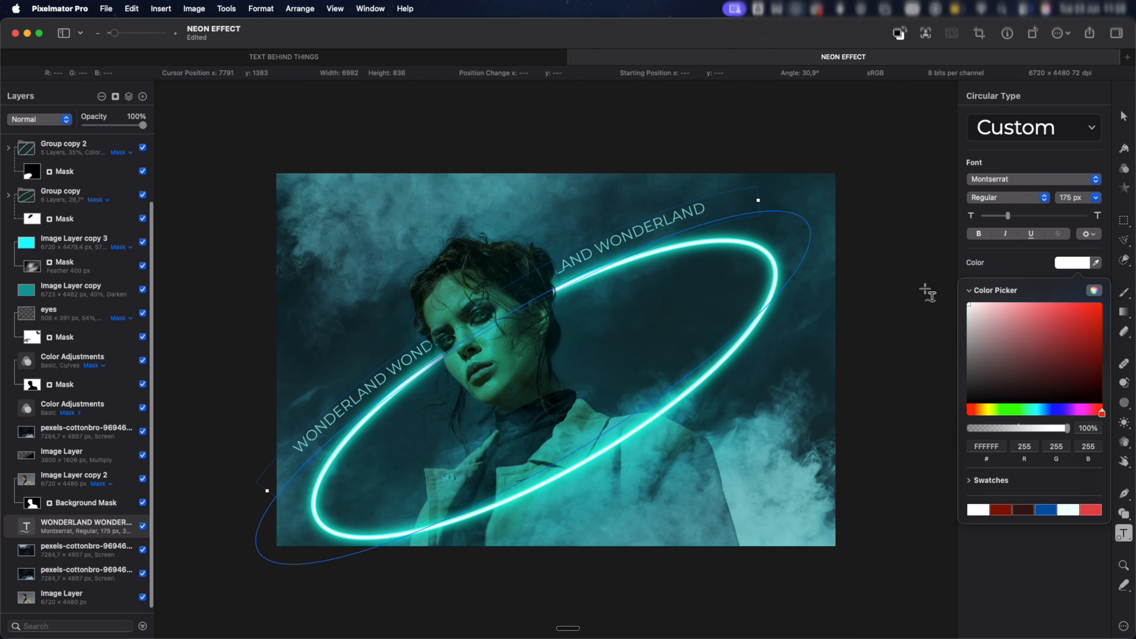
click(1013, 264)
scroll(91, 156, up, 3)
click(91, 156)
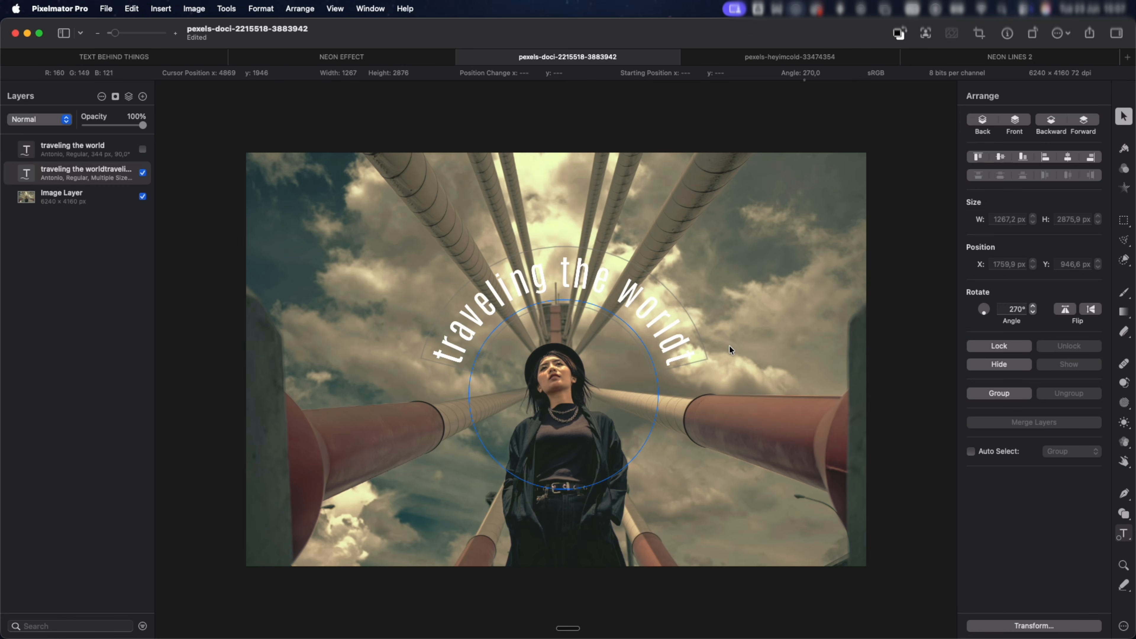
Extend the "traveling the world" text area along its circle by moving the text's end point around the lower part.
drag(680, 369, 508, 404)
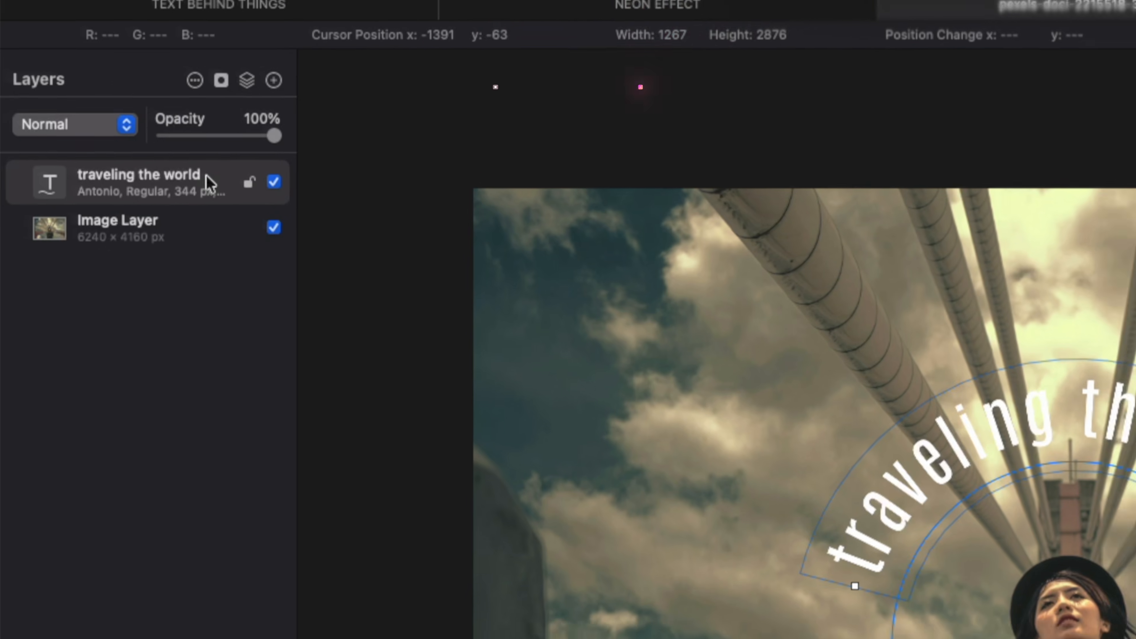
Duplicate the "traveling the world" layer, rotate the copy 180° and flip its text along the path.
key(super+j)
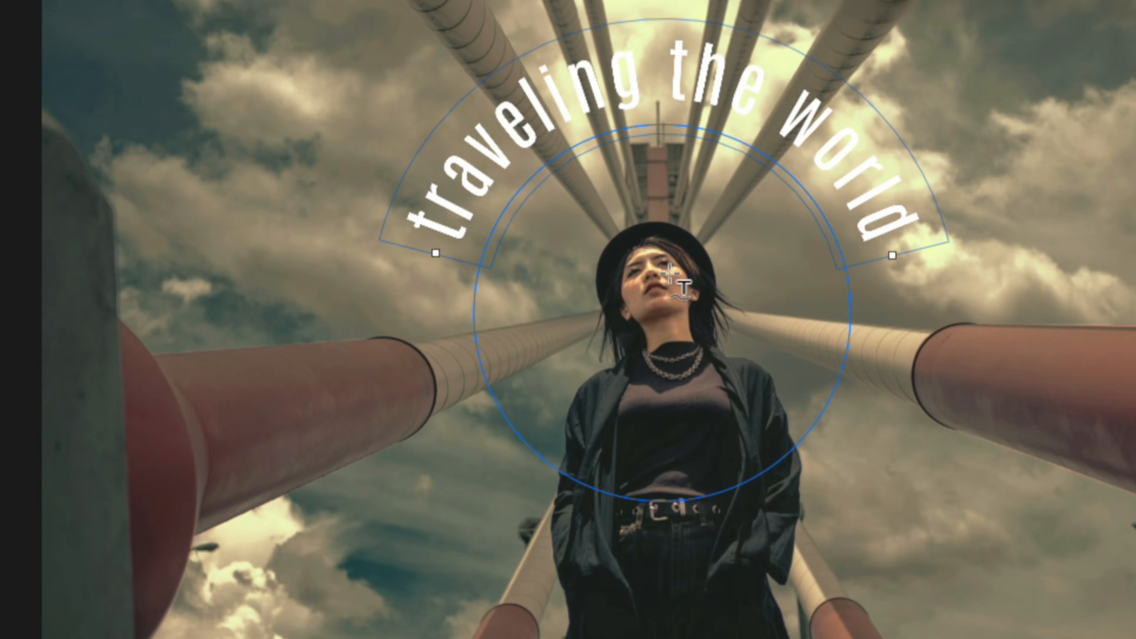
right_click(615, 229)
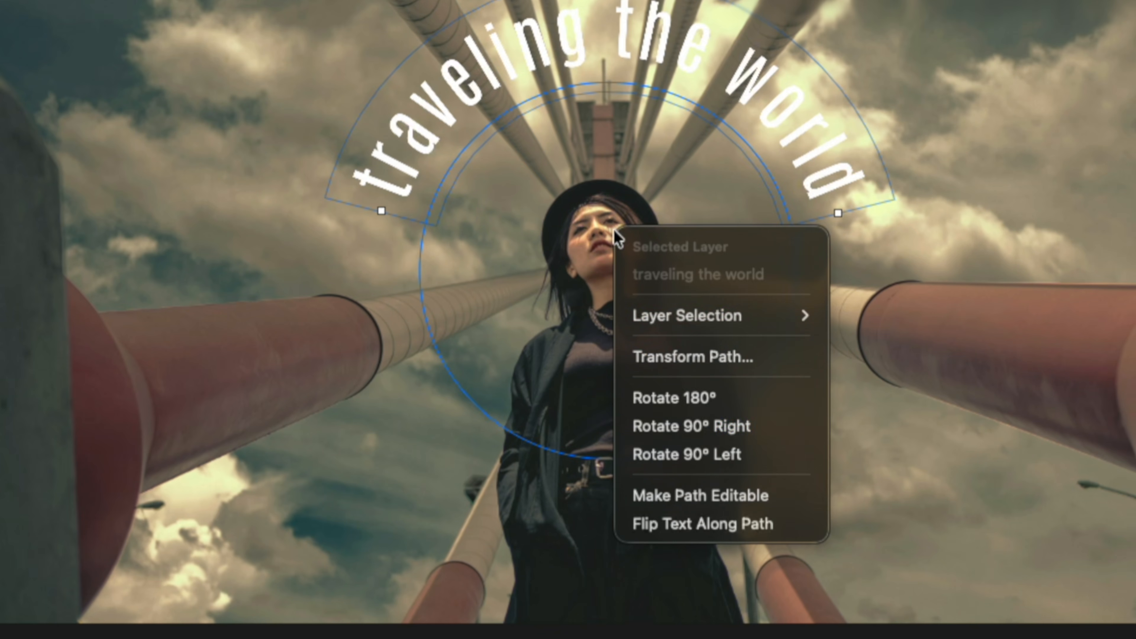
click(706, 401)
right_click(587, 265)
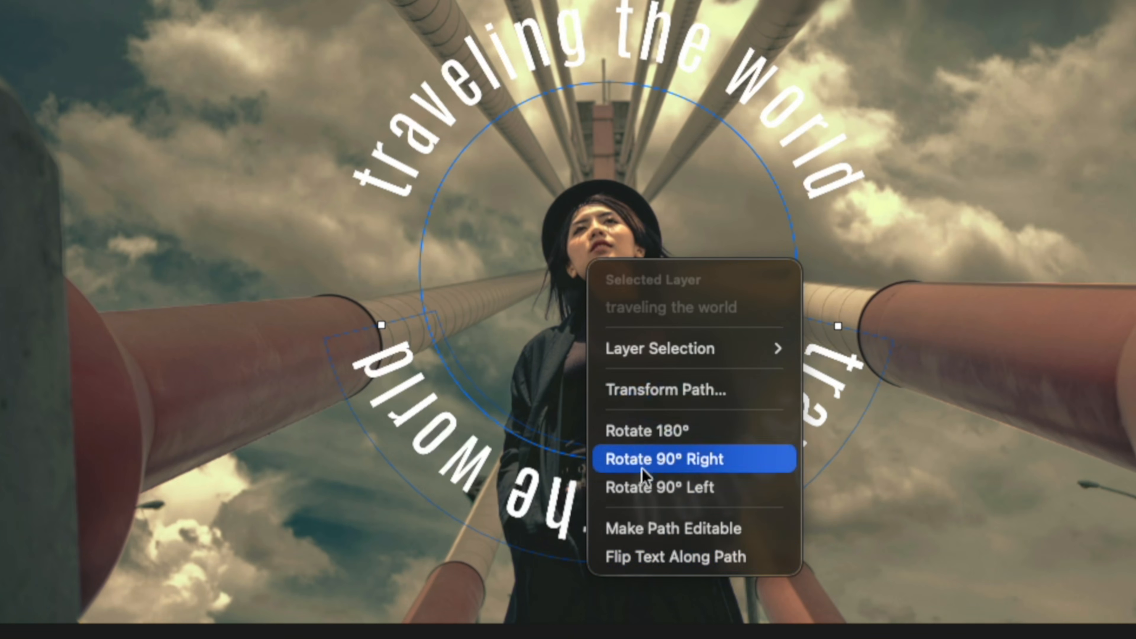
click(670, 559)
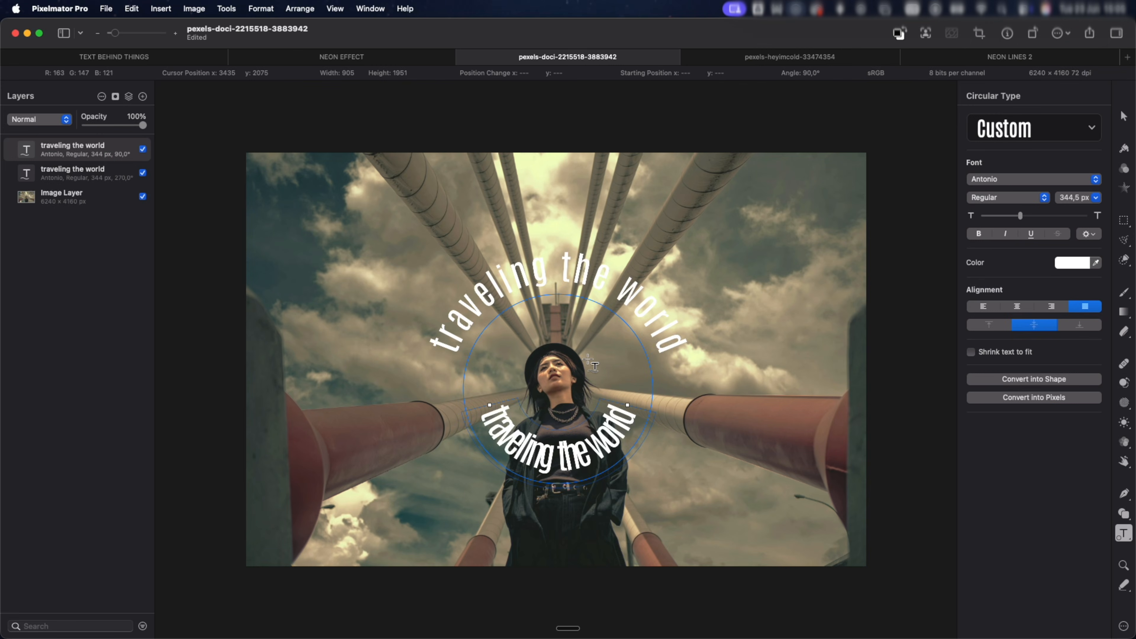
Enlarge the lower "traveling the world" text with Transform so its letters line up with the upper arc.
key(super+t)
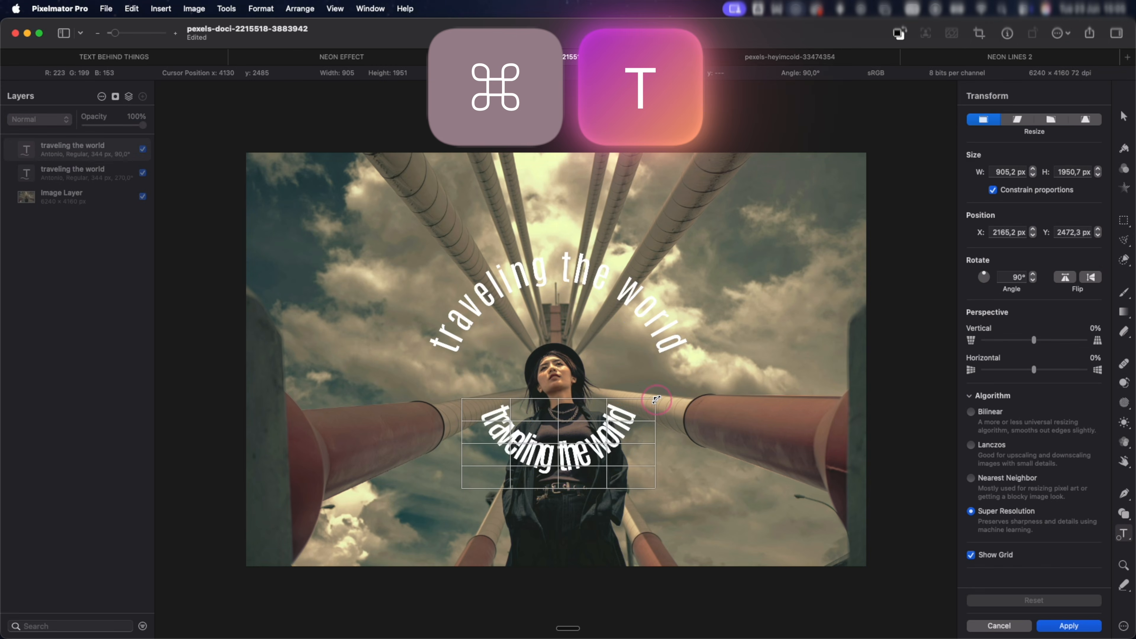
drag(656, 398, 679, 409)
Set the lower circular text to a font size of 344 px and a character spacing of 21%.
key(t)
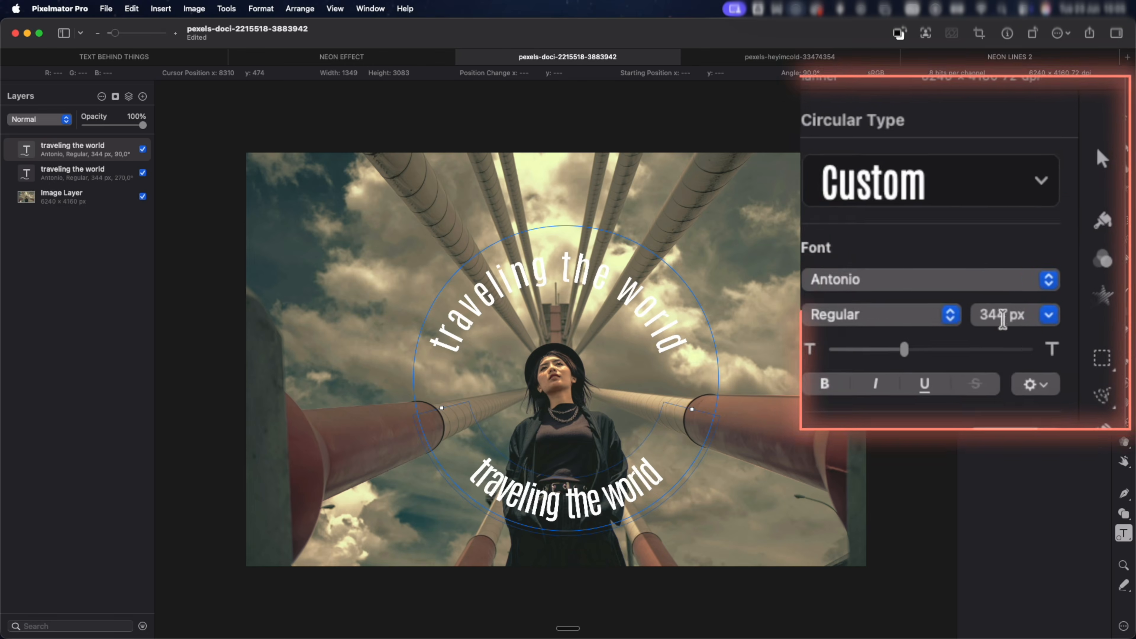
click(1086, 243)
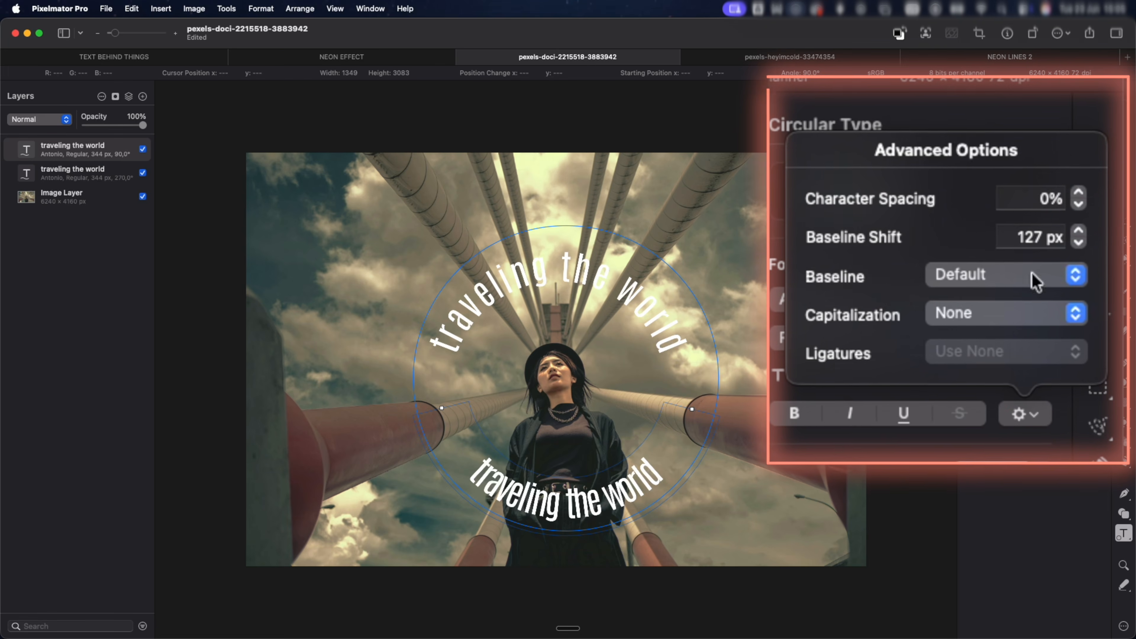
click(1078, 193)
click(1078, 193)
click(1078, 193)
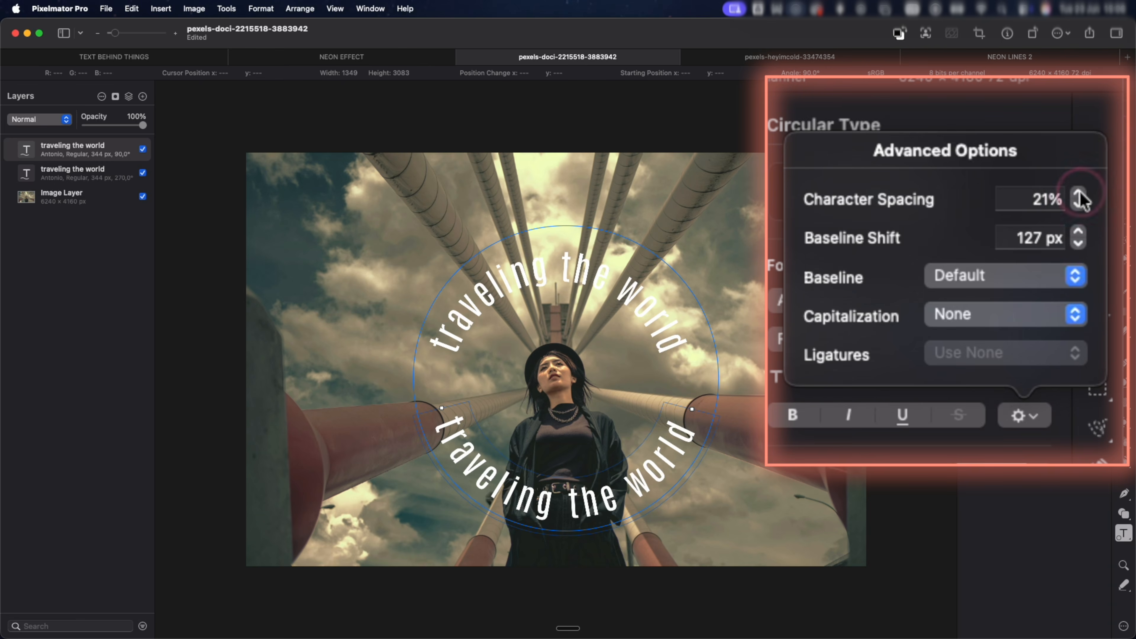
click(98, 169)
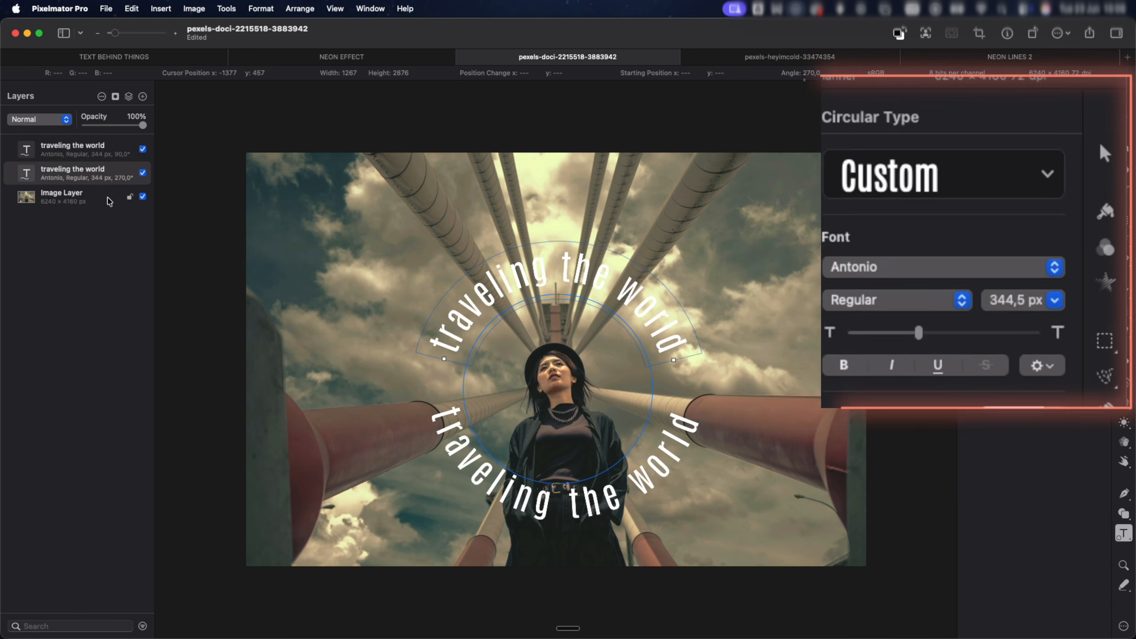
click(107, 198)
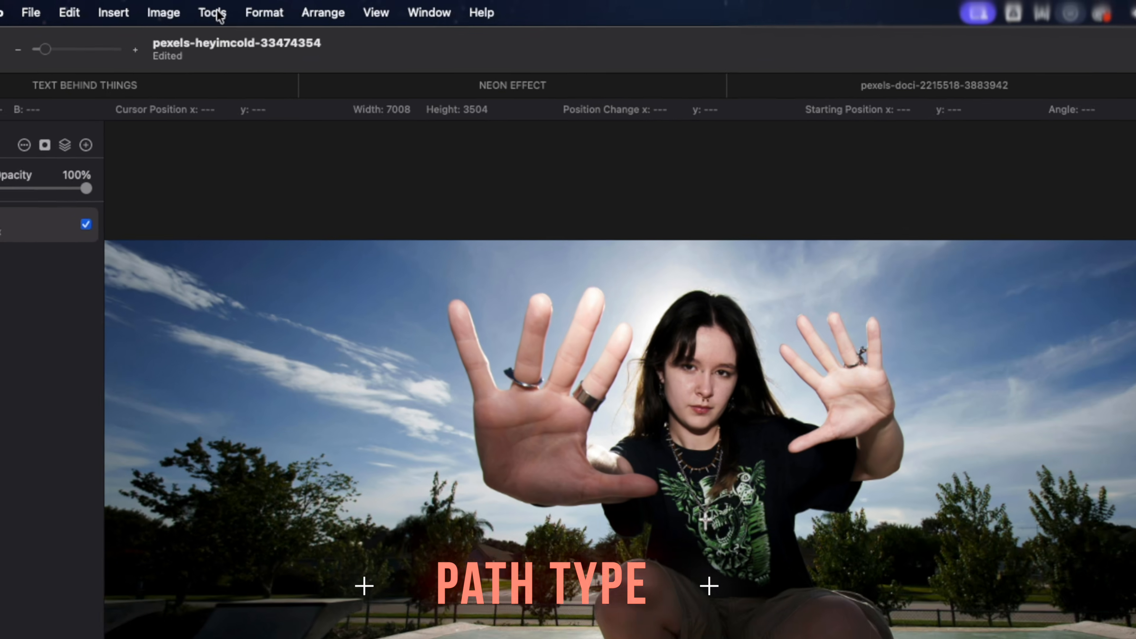
Draw a Path Type text path that follows the outer rim of the skate bowl behind the crouching woman.
click(226, 8)
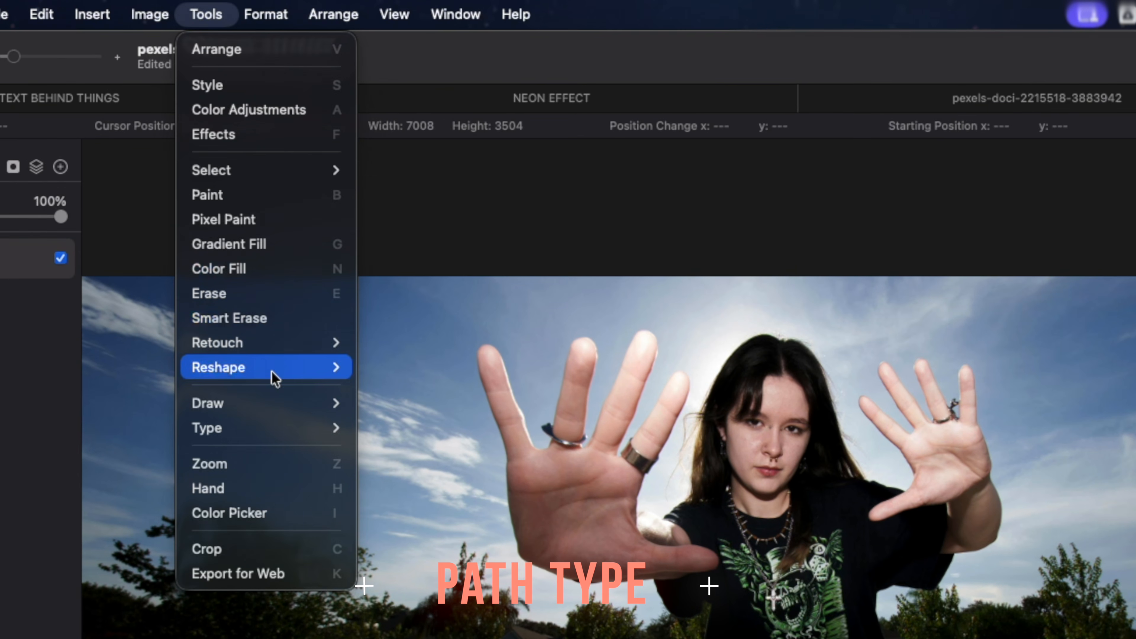
mouse_move(279, 428)
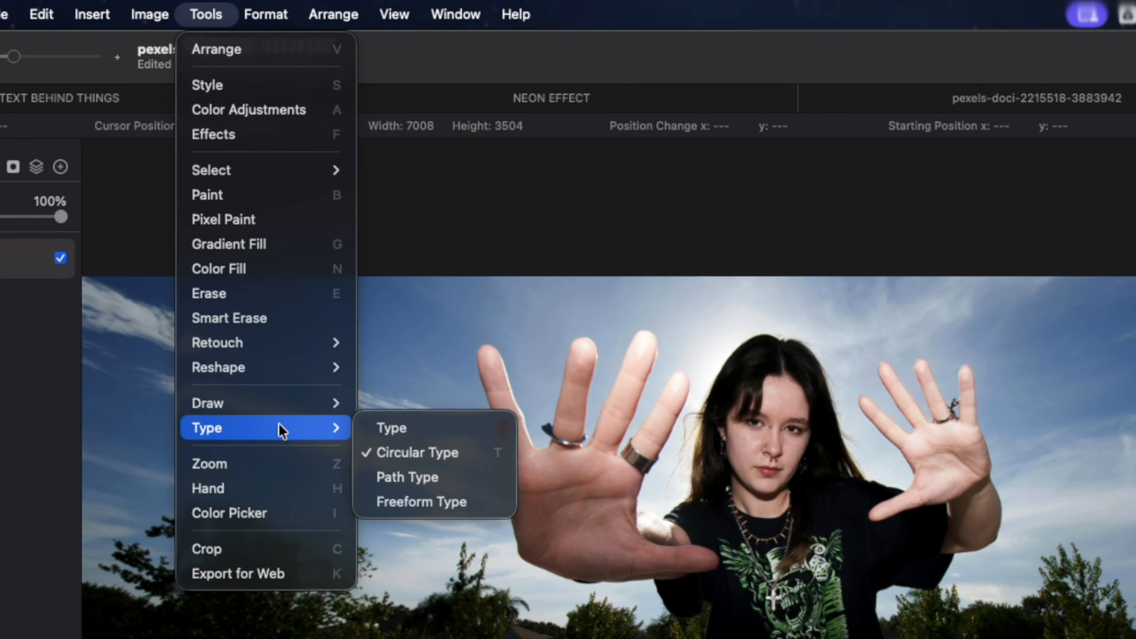
click(389, 478)
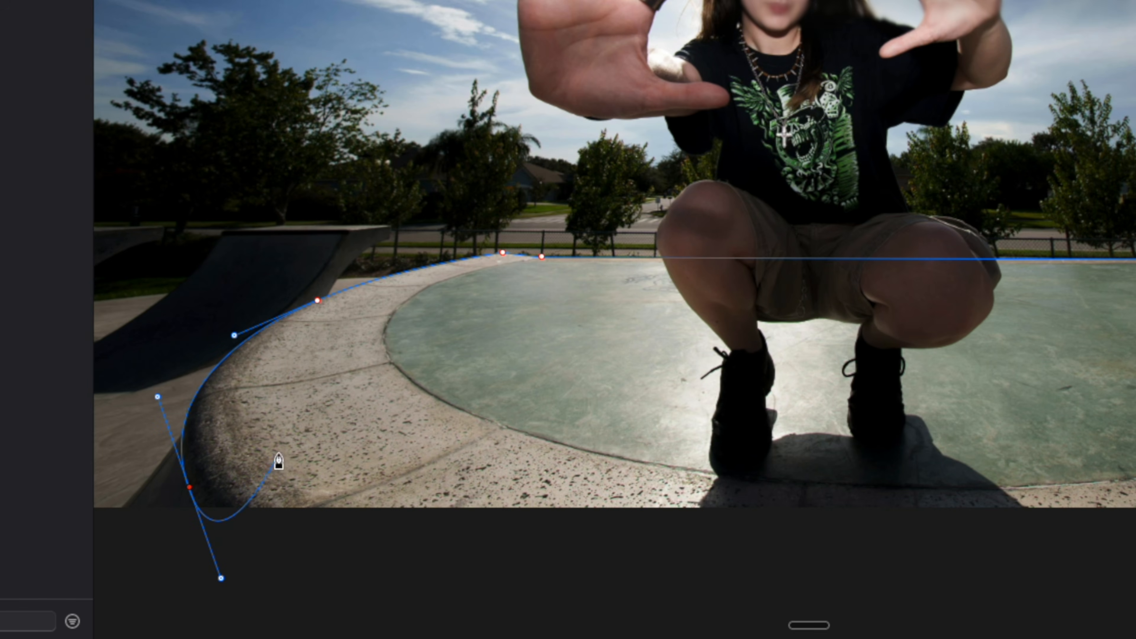
right_click(278, 461)
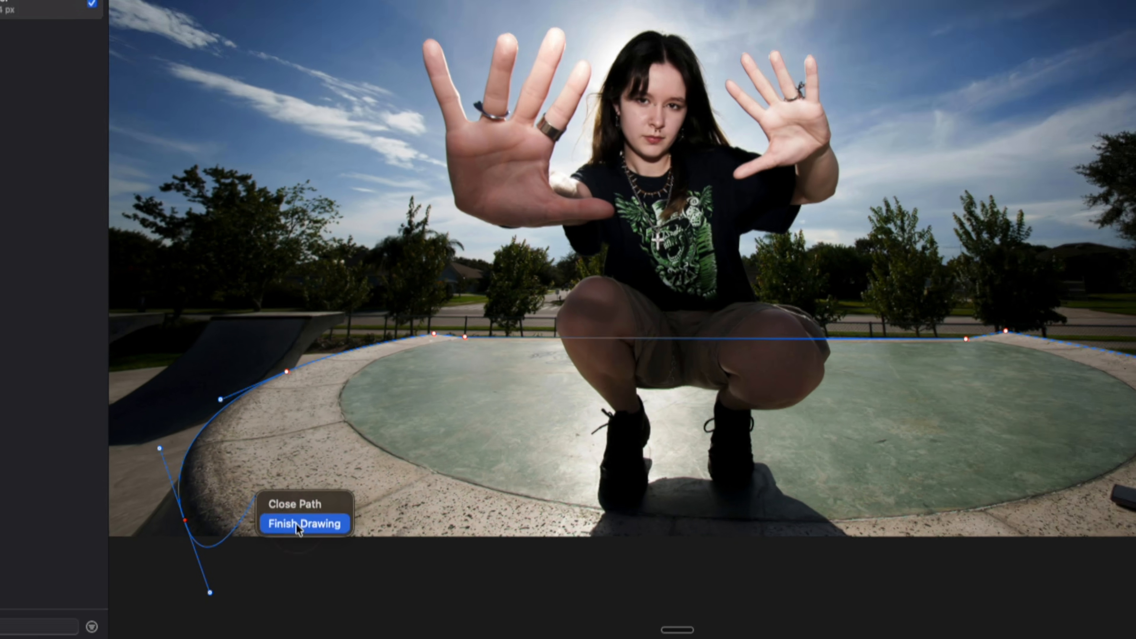
click(330, 490)
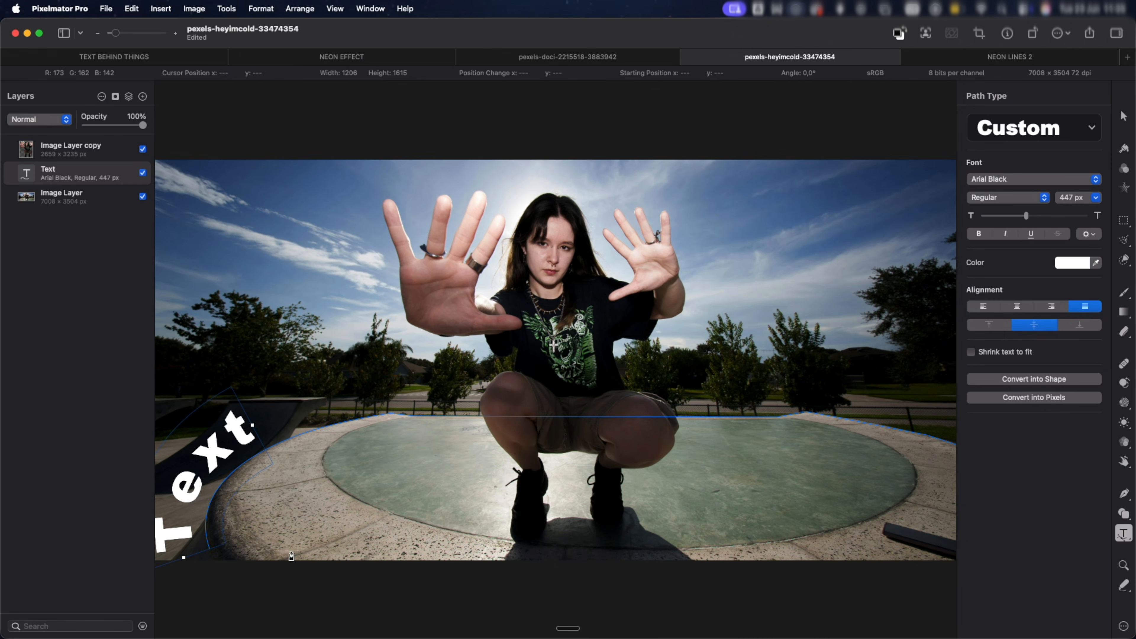
Replace the placeholder text on the rim path with "CROSS YOUR IFINGERS FOR ME" and set its font size to 354 px.
double_click(221, 449)
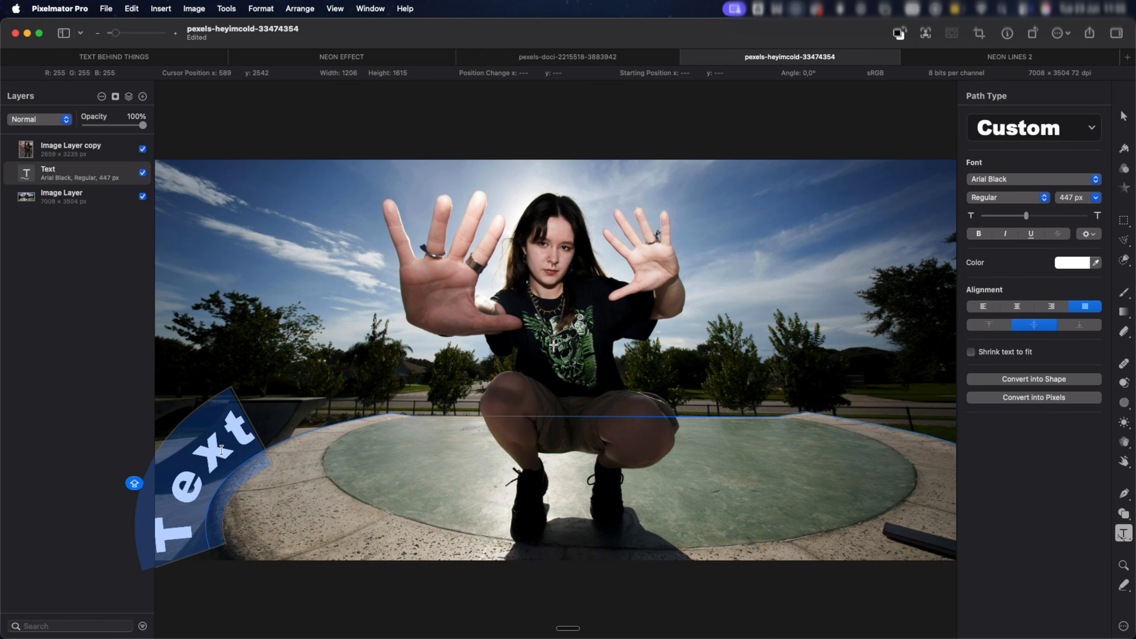
text(CROSS YOUR I)
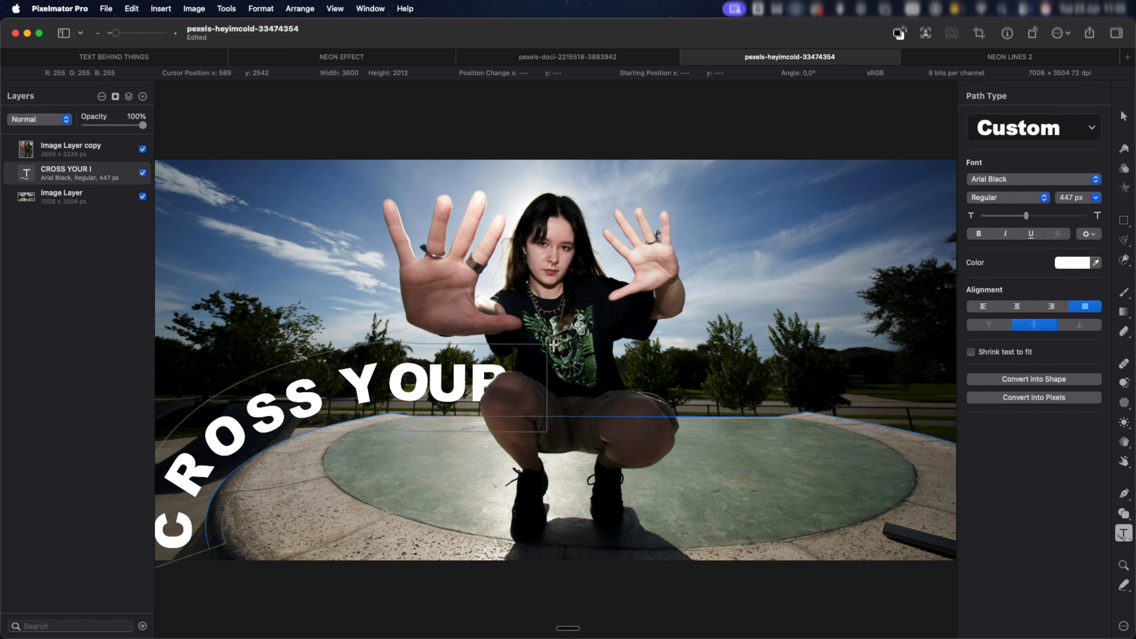
text(FINGERS FOR)
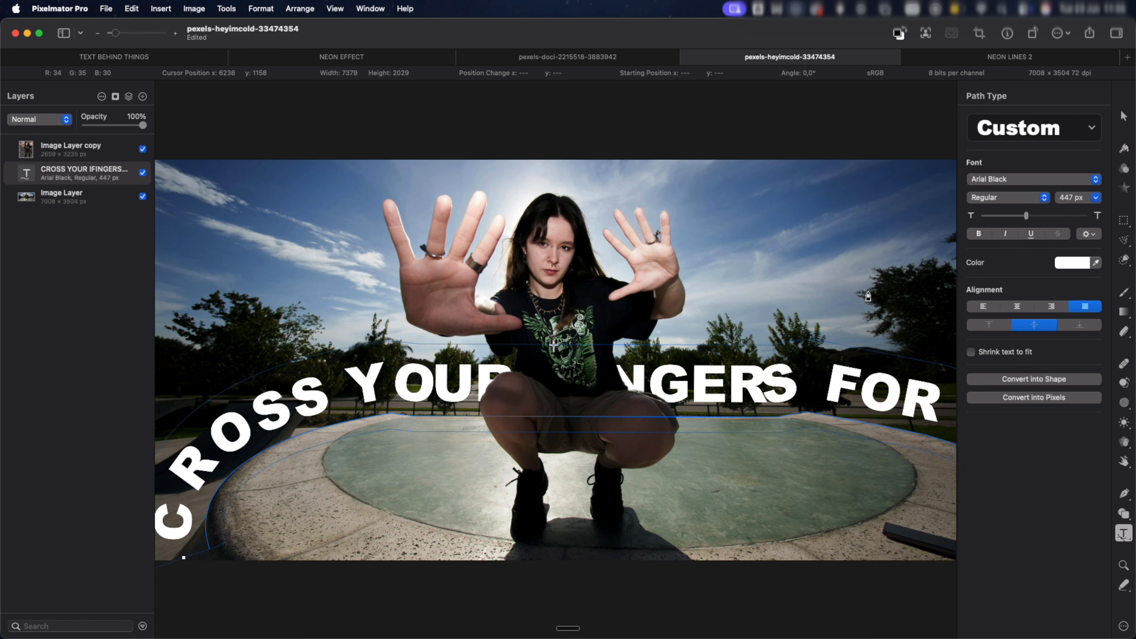
drag(1038, 220, 1024, 217)
Try moving the "CROSS YOUR IFINGERS FOR ME" path text slightly, and undo the move.
mouse_move(647, 456)
mouse_down()
mouse_move(648, 268)
mouse_move(645, 455)
mouse_up()
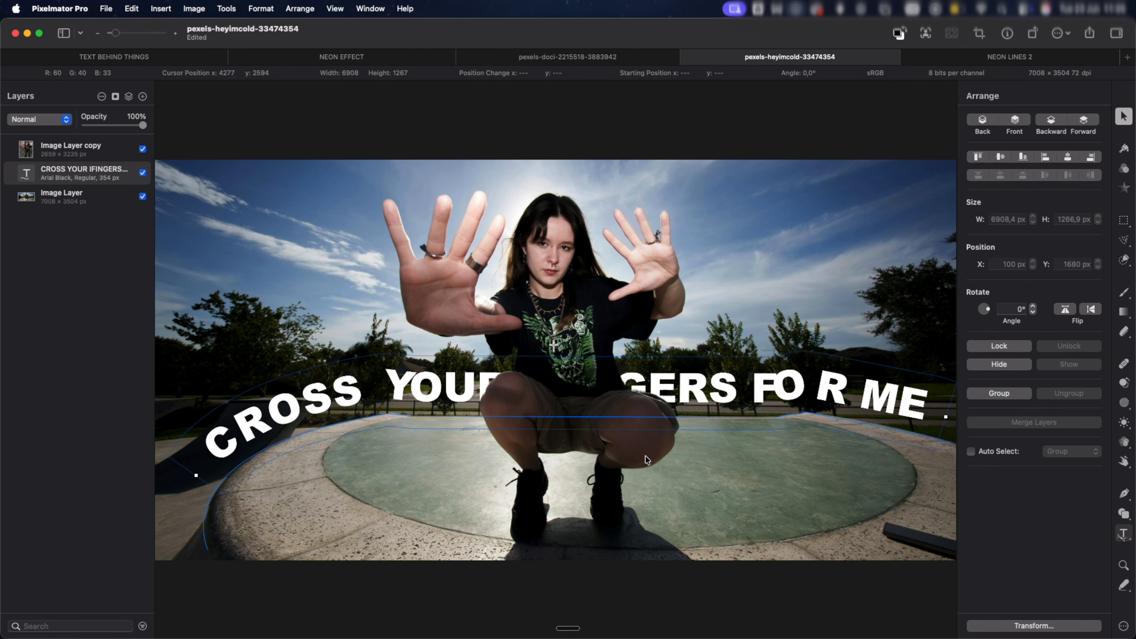
key(super+z)
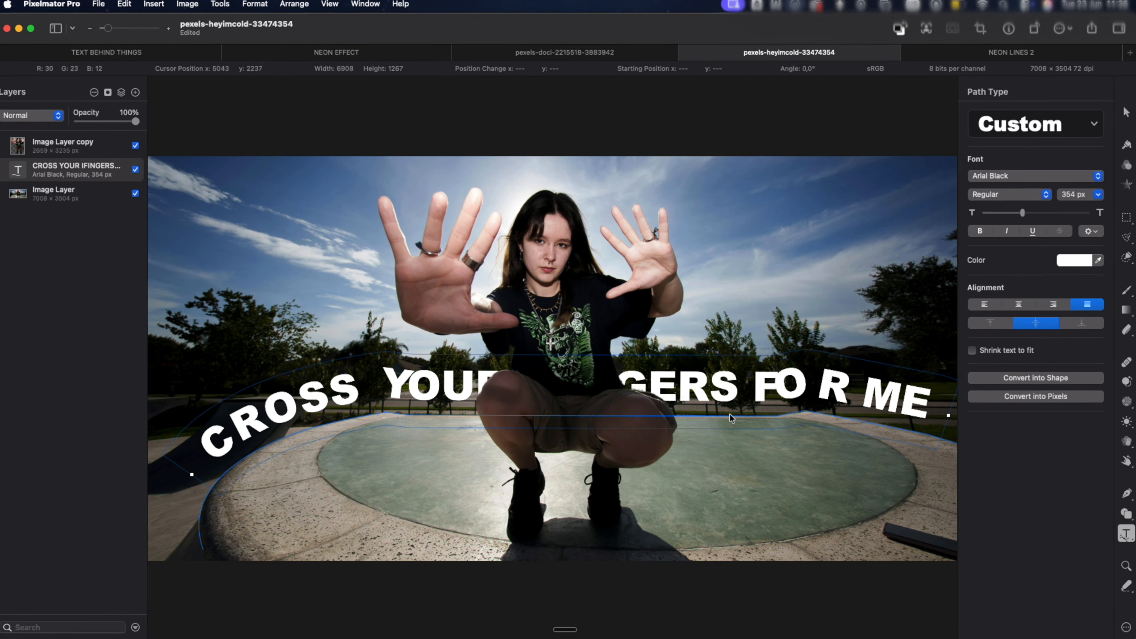
Make the "CROSS YOUR IFINGERS FOR ME" text path editable and adjust its anchor point at the rim's peak below "FOR".
right_click(729, 413)
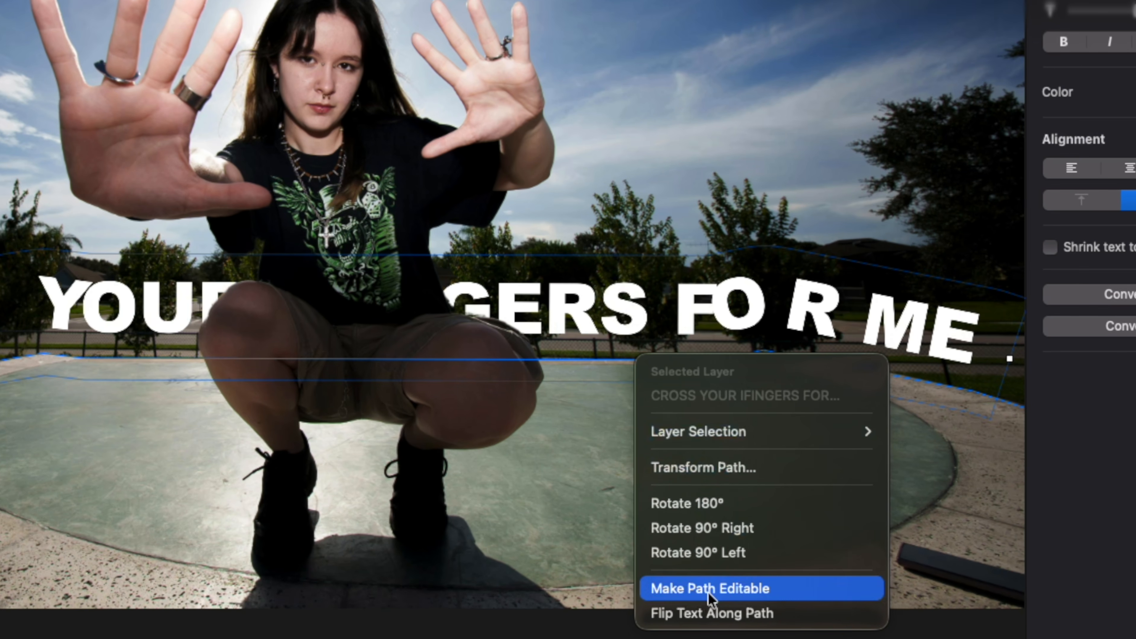
click(709, 592)
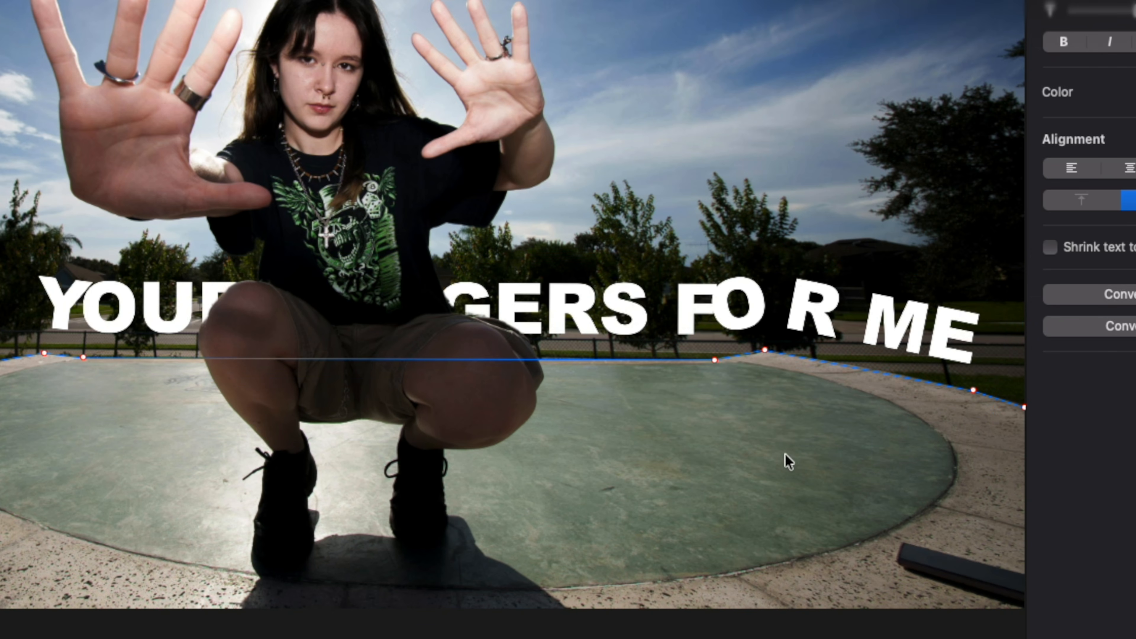
scroll(747, 365, up, 5)
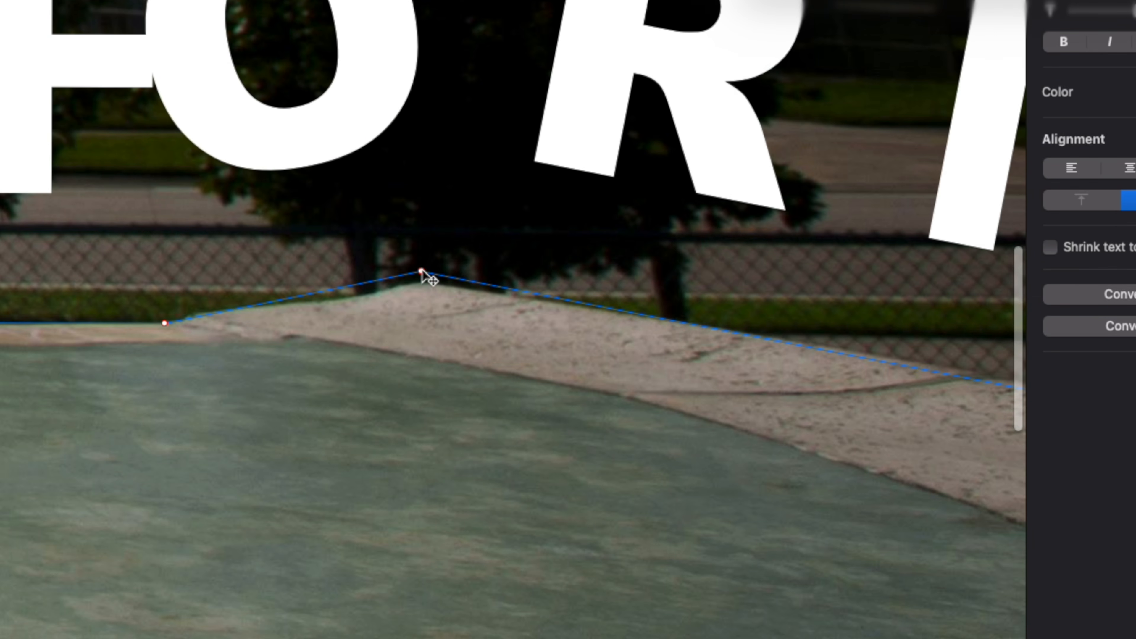
click(422, 271)
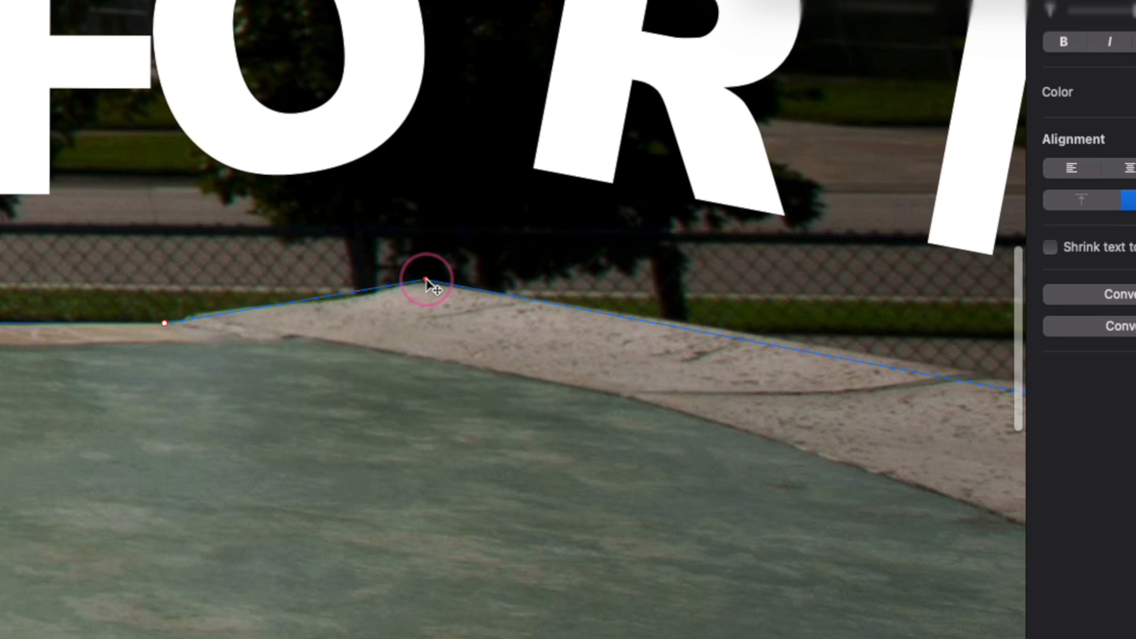
Turn the path's anchor point below "ME" into a smooth point and shape its handles to follow the sloping rim.
scroll(423, 280, right, 10)
drag(819, 430, 746, 421)
right_click(747, 421)
click(841, 460)
drag(414, 343, 359, 321)
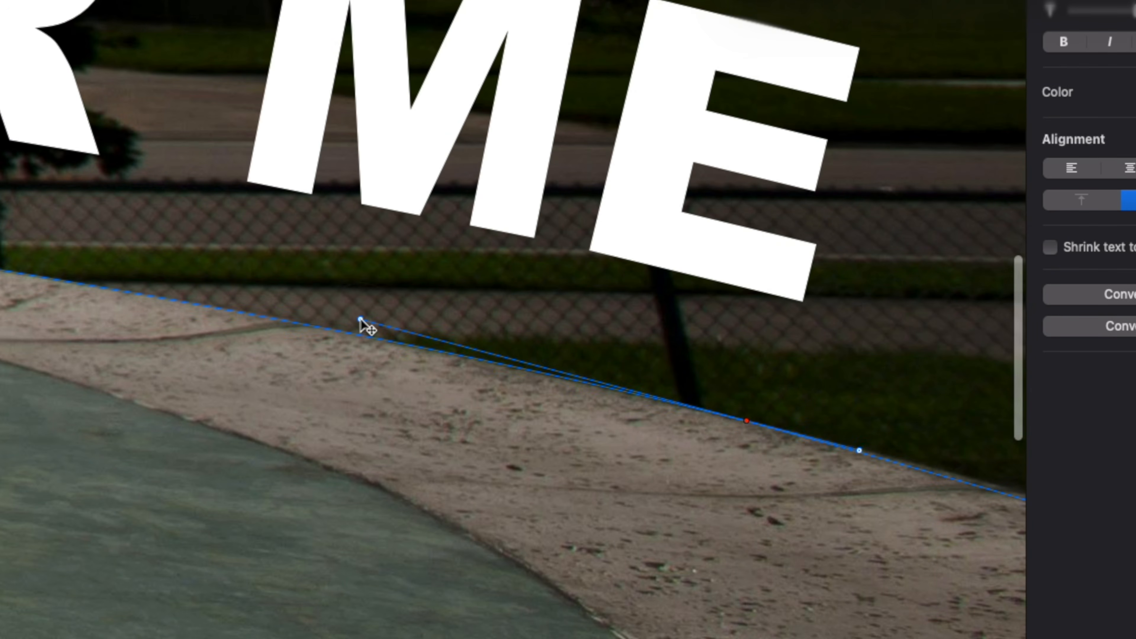
scroll(359, 322, down, 5)
drag(543, 377, 572, 388)
scroll(115, 353, left, 10)
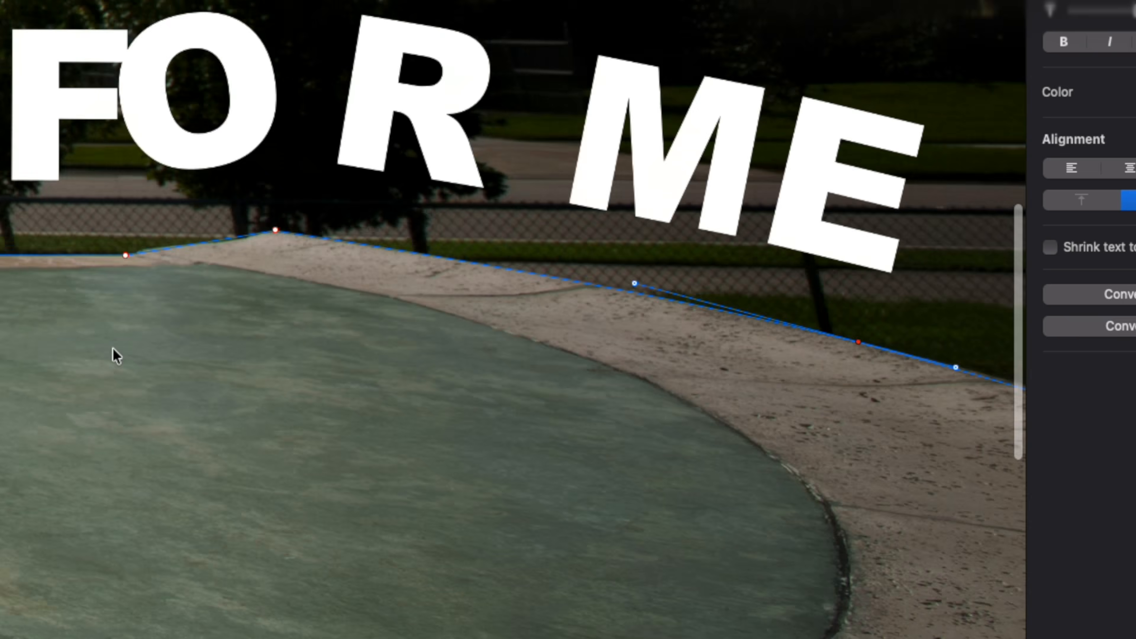
Add an anchor point on the straight part of the path, before the rim rises below "FOR".
right_click(405, 254)
click(128, 250)
right_click(124, 251)
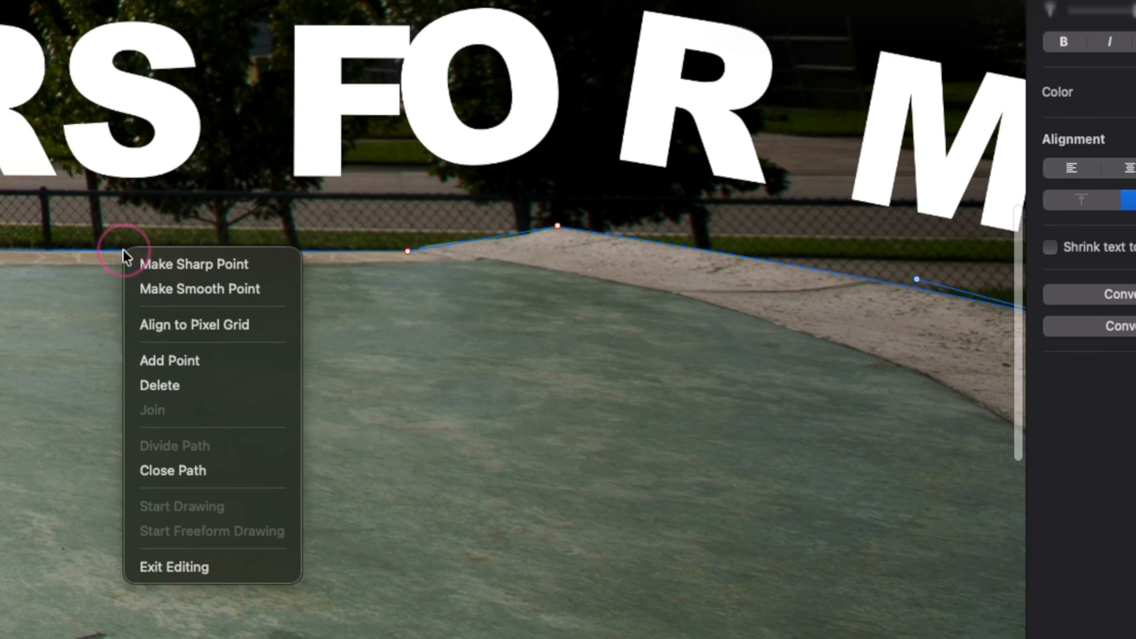
click(213, 368)
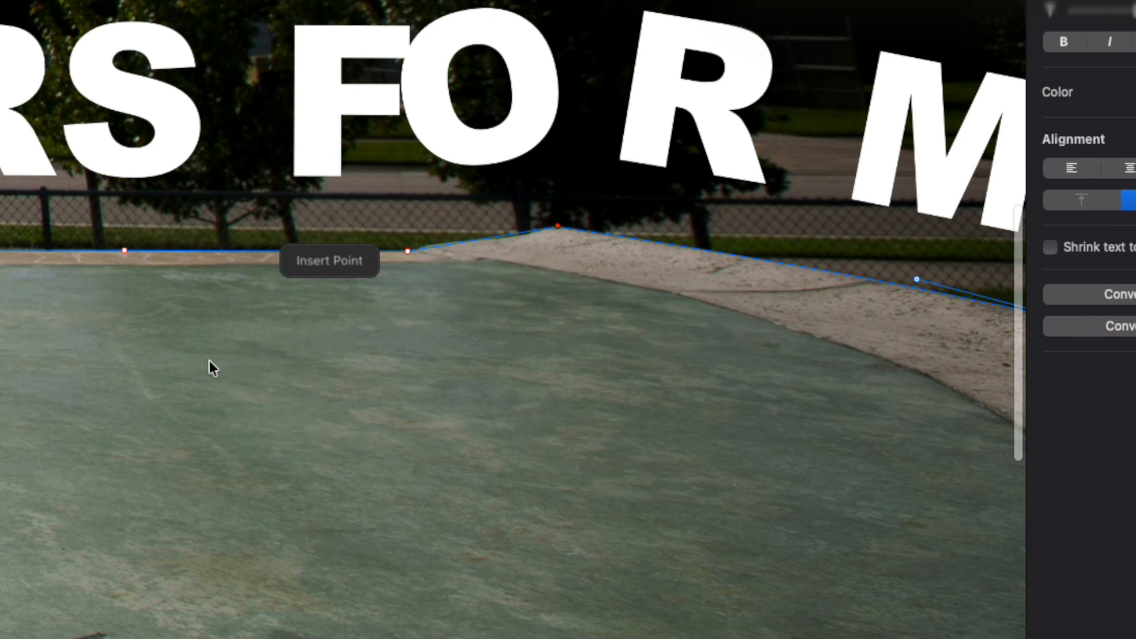
Delete the anchor point at the foot of the rim's rise and move the neighbouring point into its place.
mouse_move(407, 251)
mouse_down()
mouse_move(379, 140)
mouse_move(413, 249)
mouse_move(429, 243)
mouse_move(414, 249)
mouse_up()
right_click(125, 251)
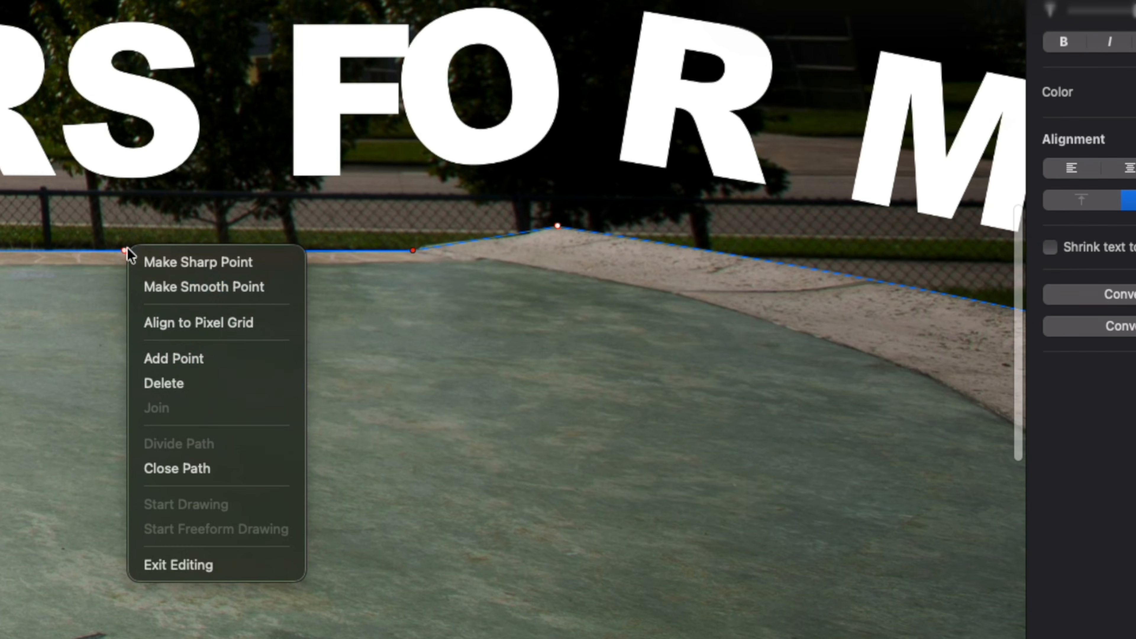
click(176, 381)
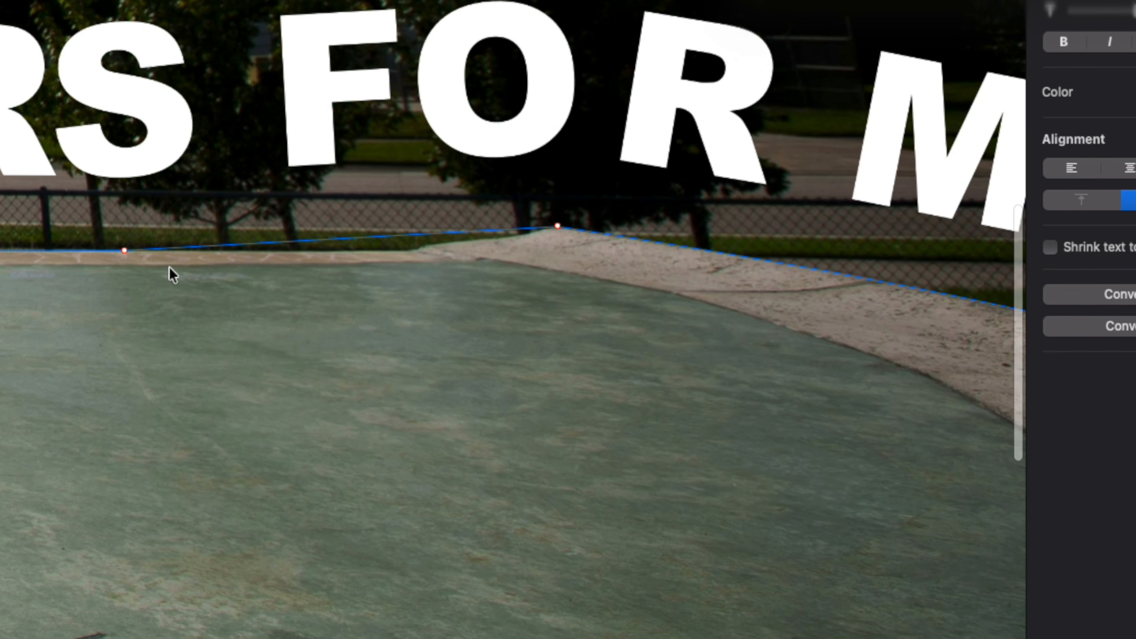
drag(124, 251, 416, 252)
scroll(417, 252, down, 10)
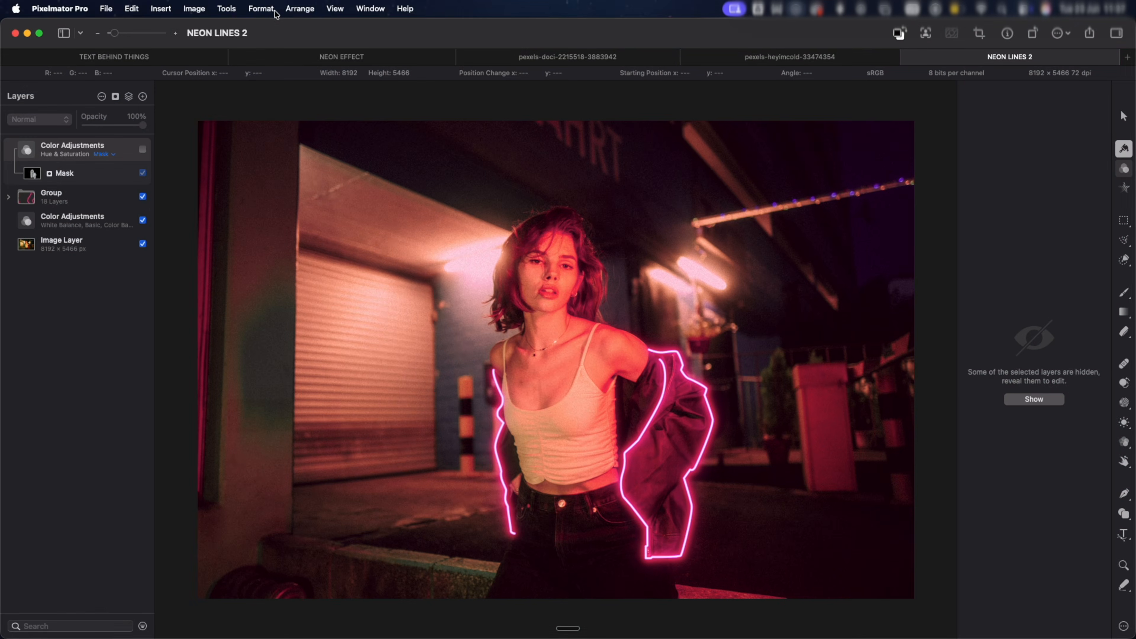
Show the full list of available tools.
click(226, 9)
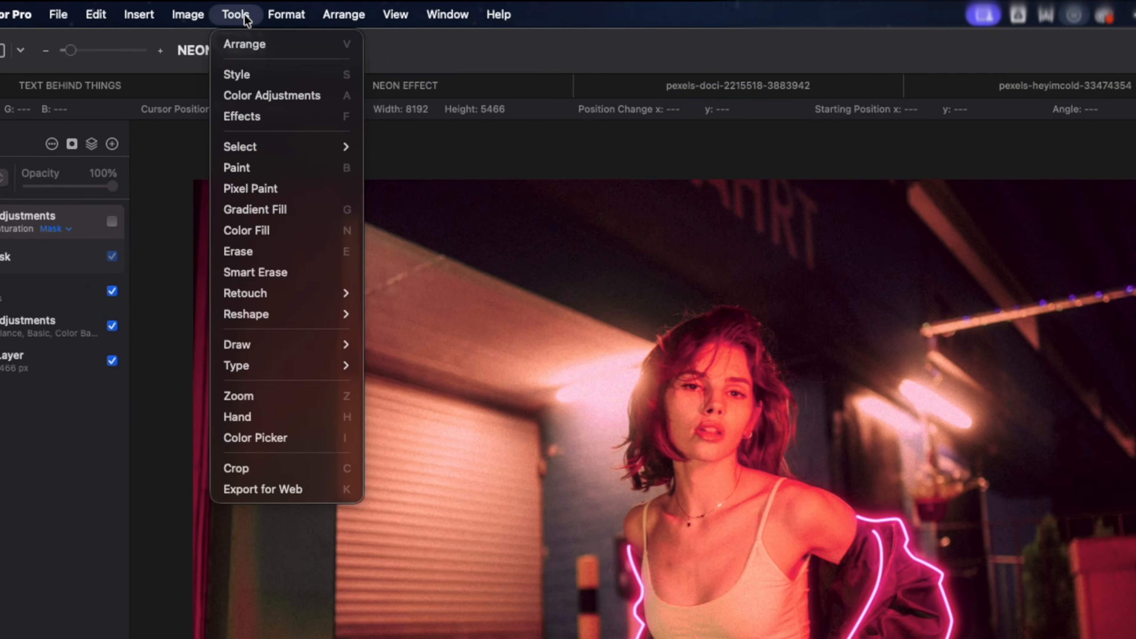